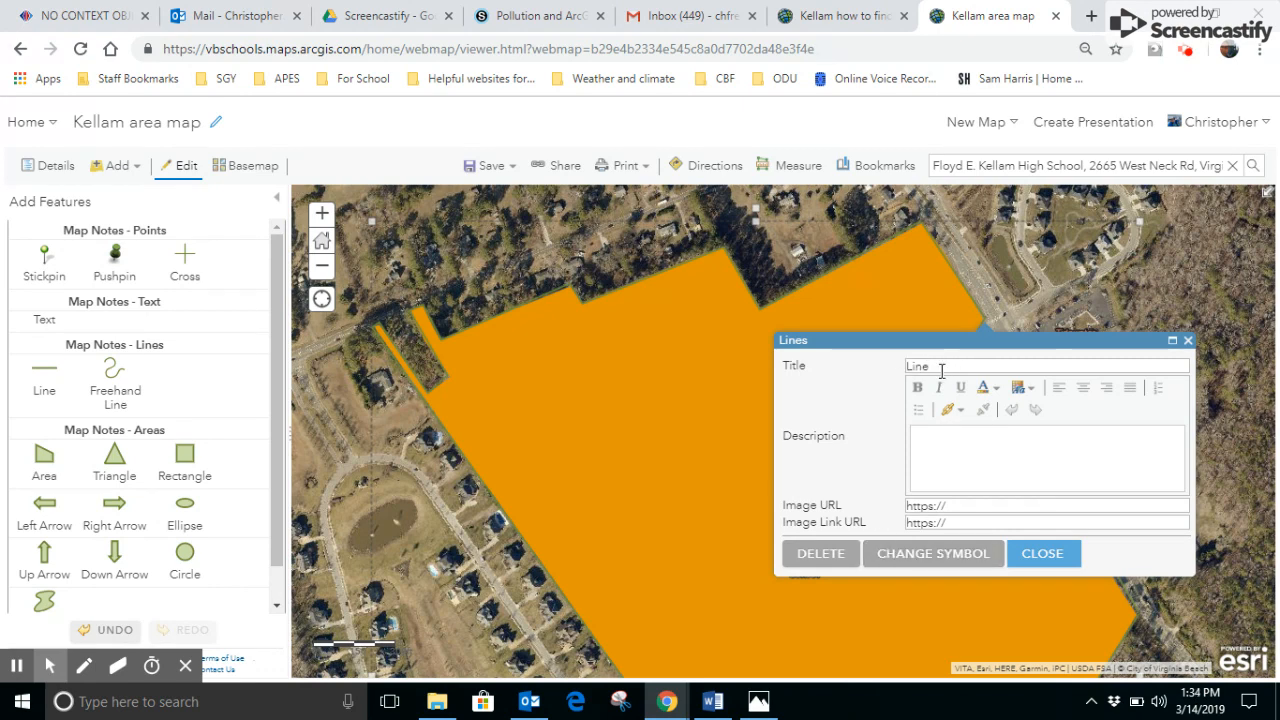
- Restyle the school property boundary line in red (#FF0000) with a line width of 8 px and close its details window
left_click(942, 556)
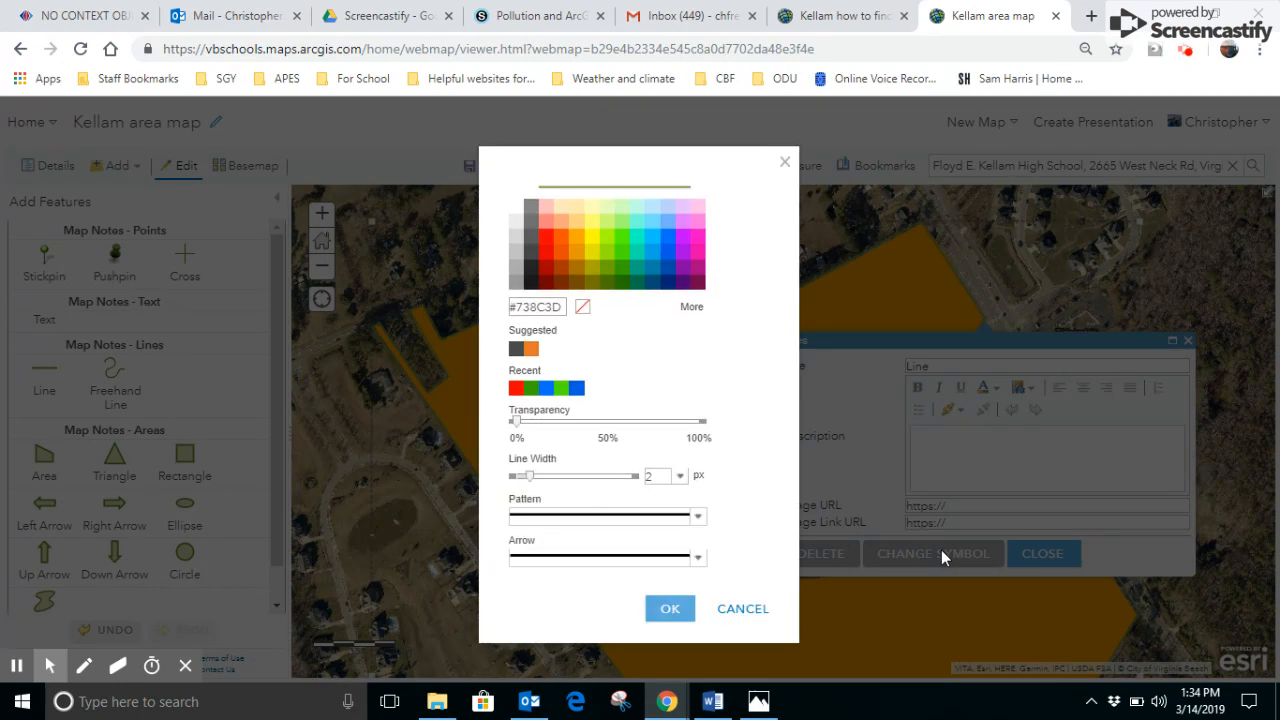
left_click(546, 240)
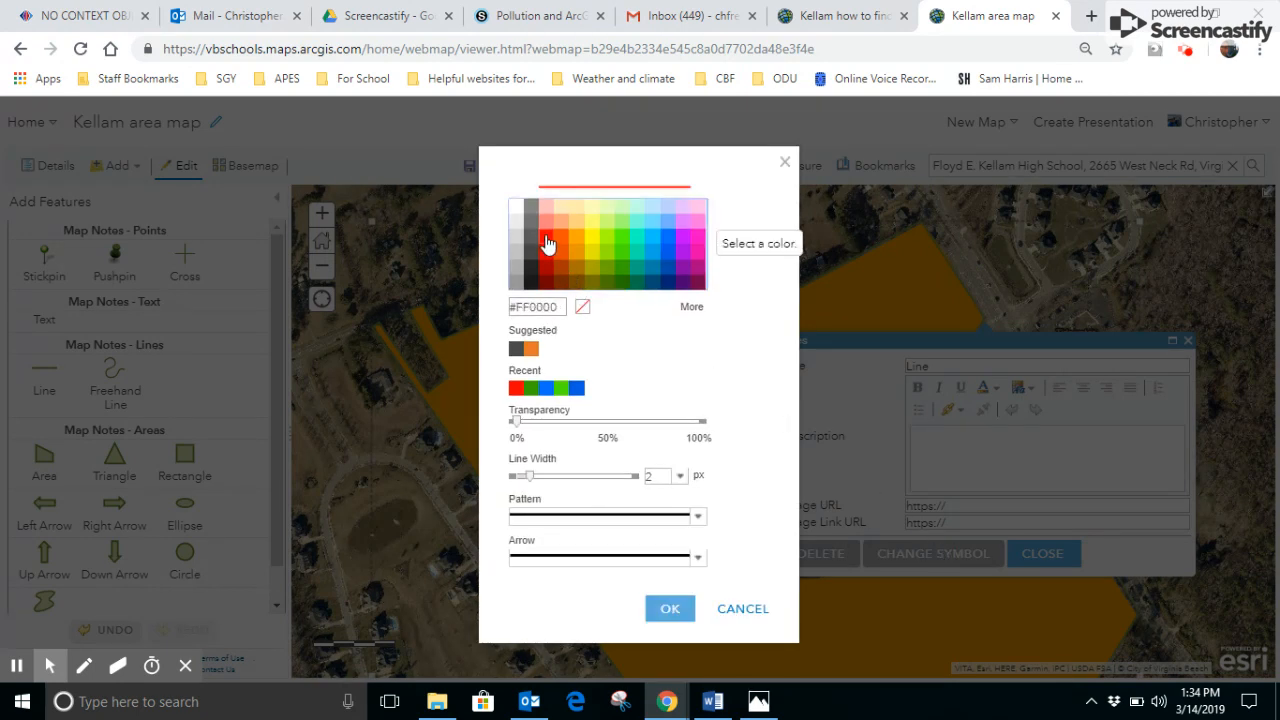
left_click(536, 479)
left_click_drag(536, 481, 568, 482)
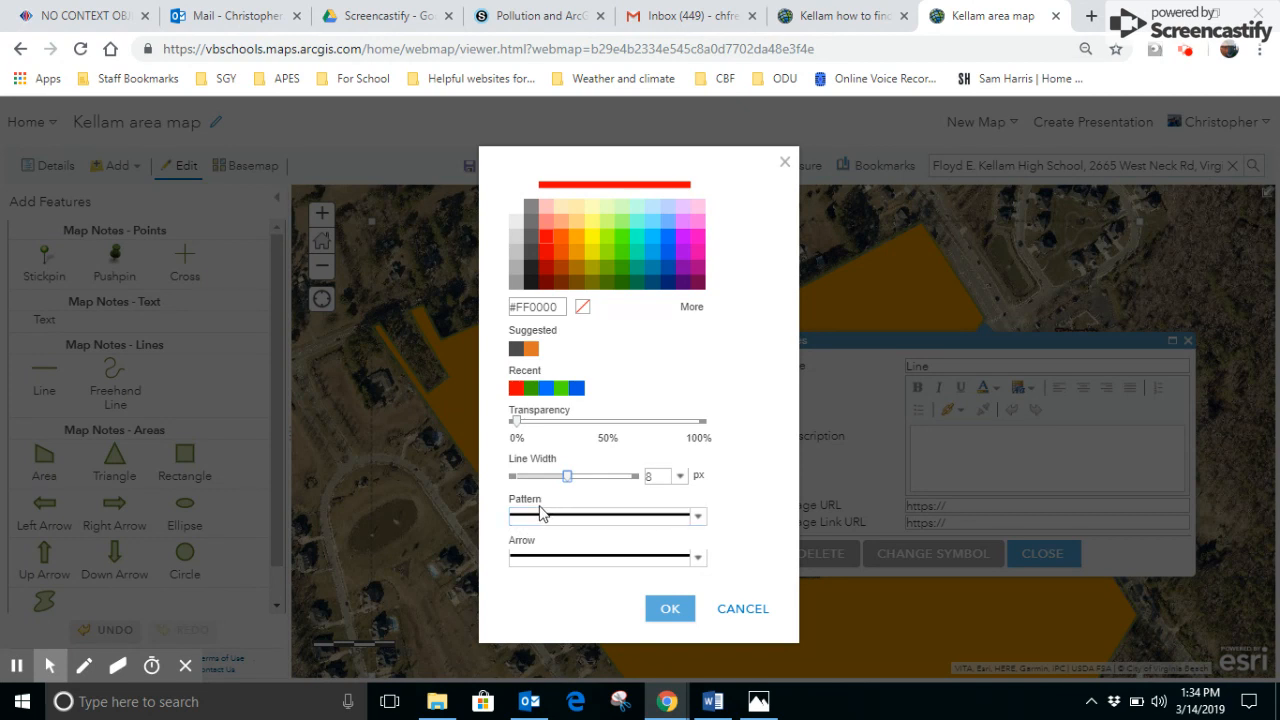
left_click(699, 521)
left_click(700, 524)
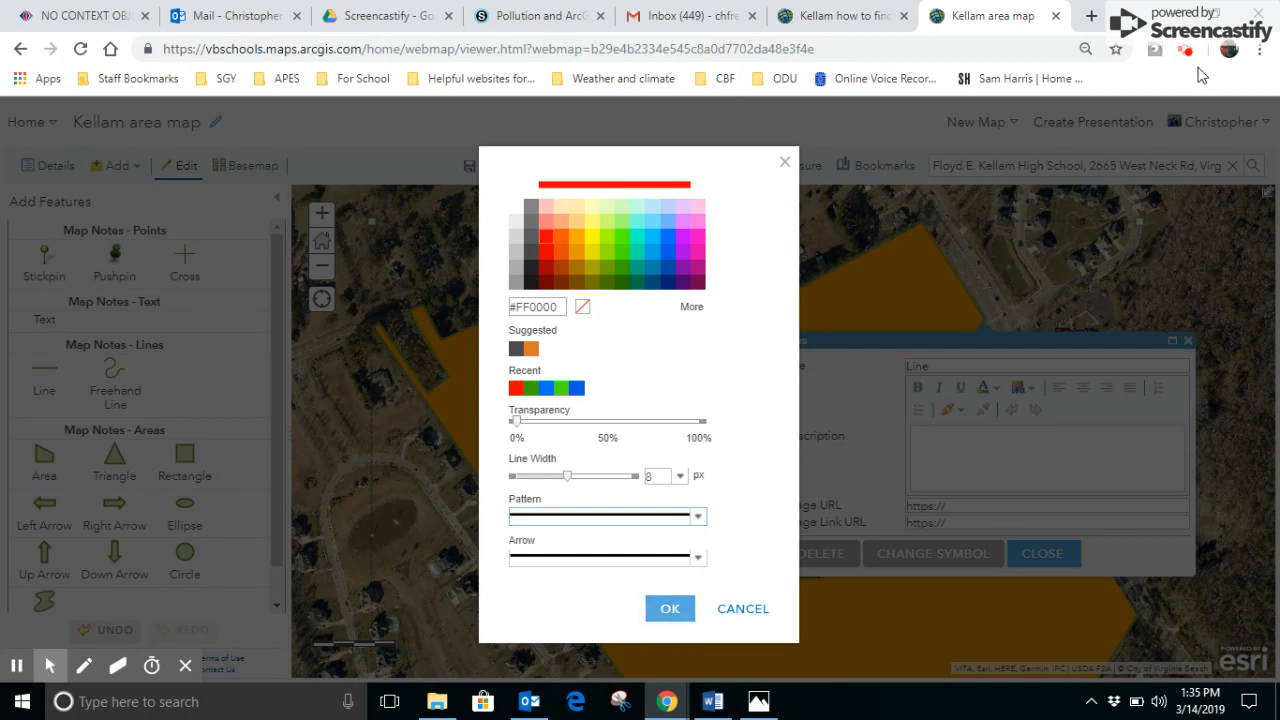
left_click(1264, 56)
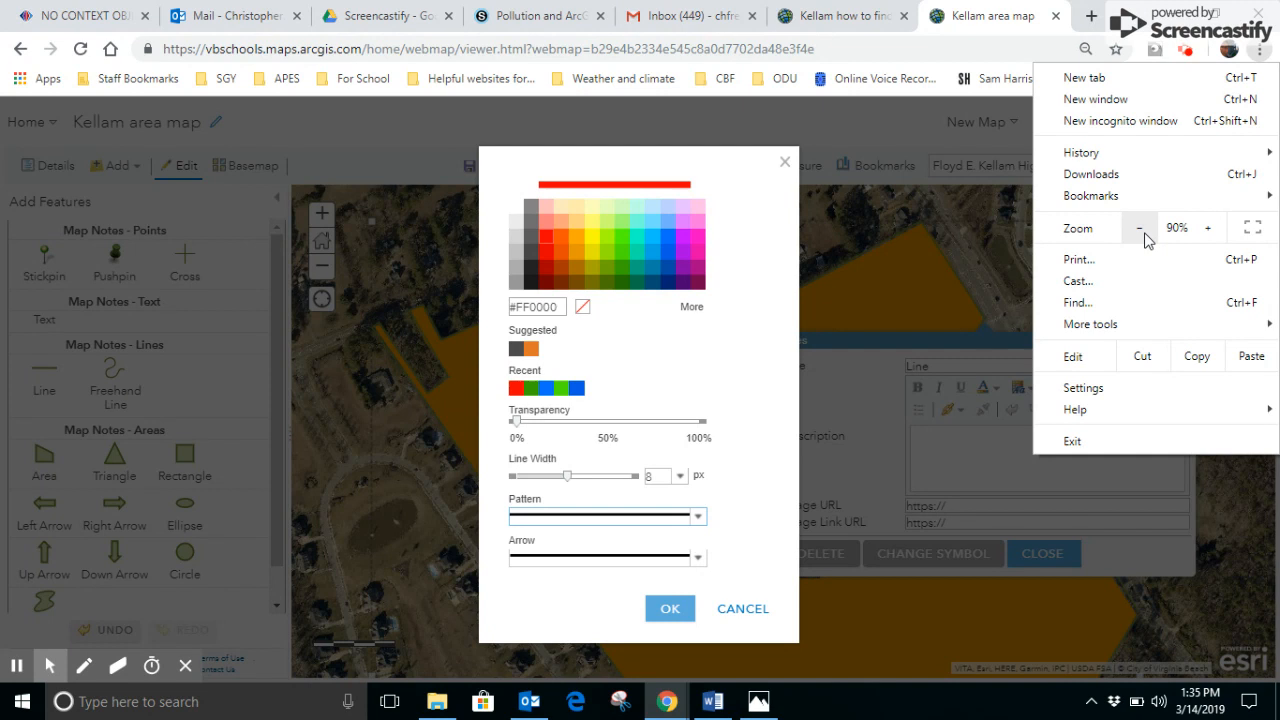
left_click(738, 581)
left_click(667, 608)
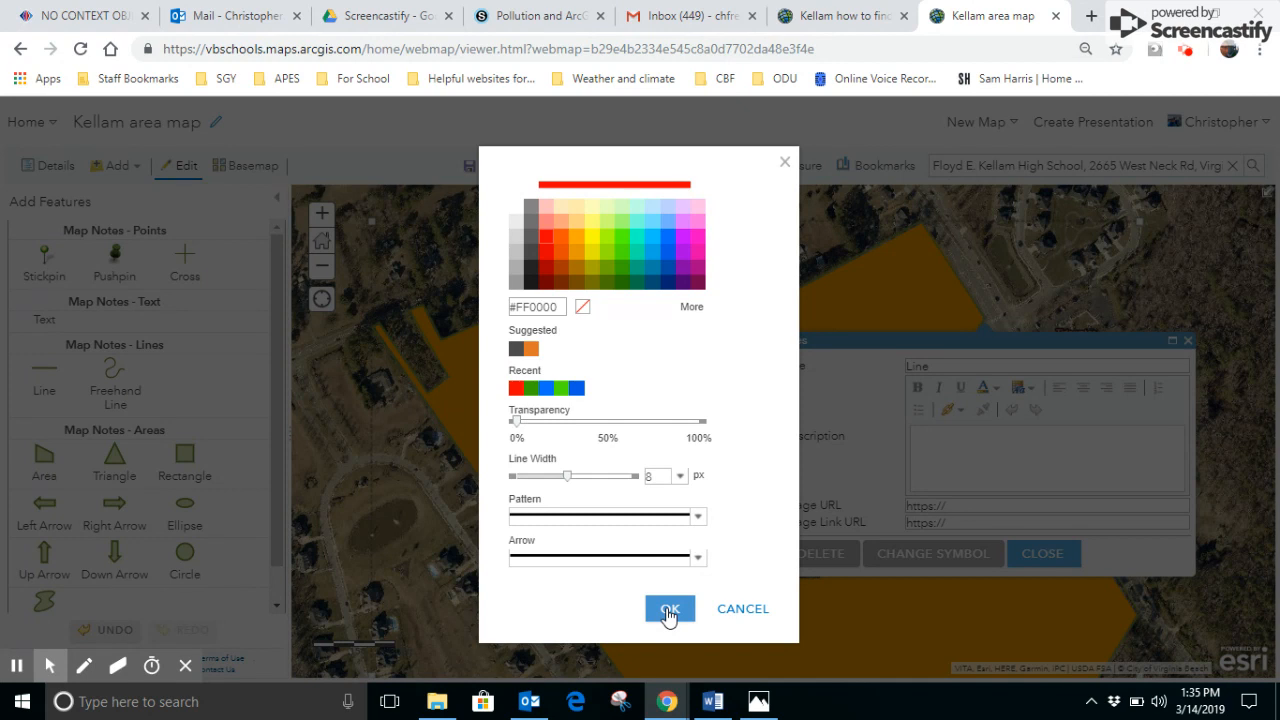
left_click(668, 612)
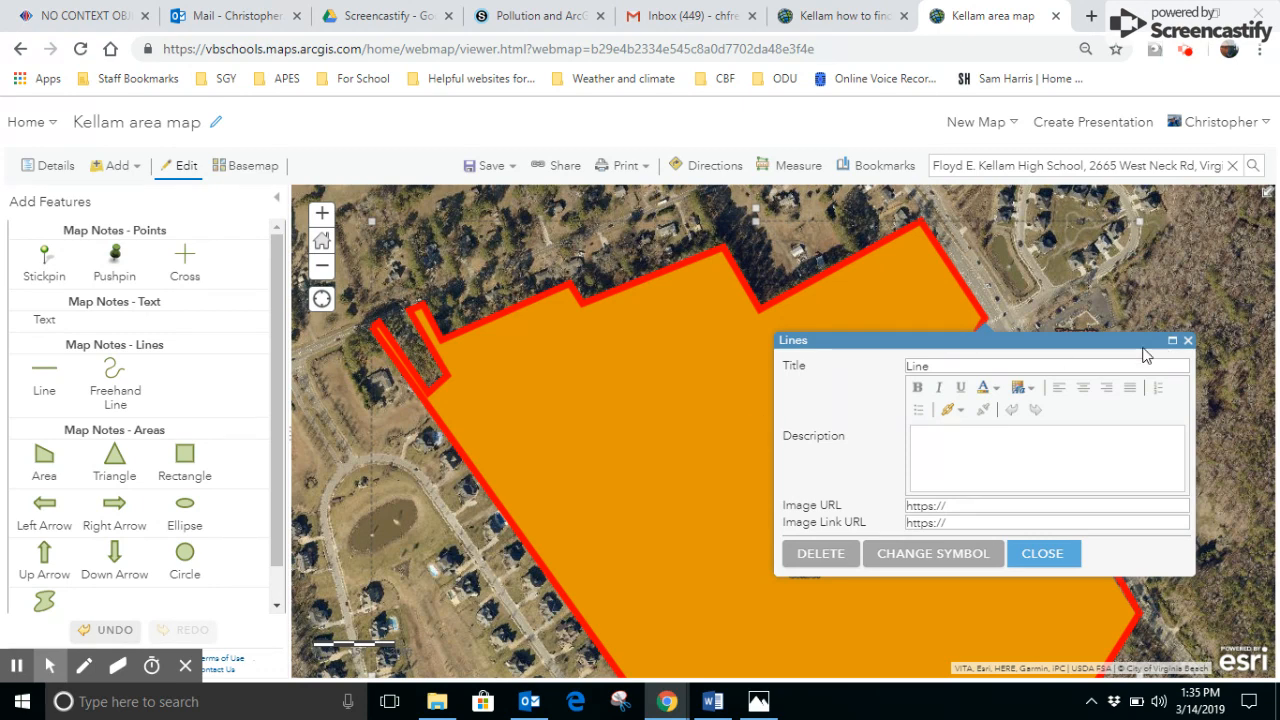
left_click(1188, 341)
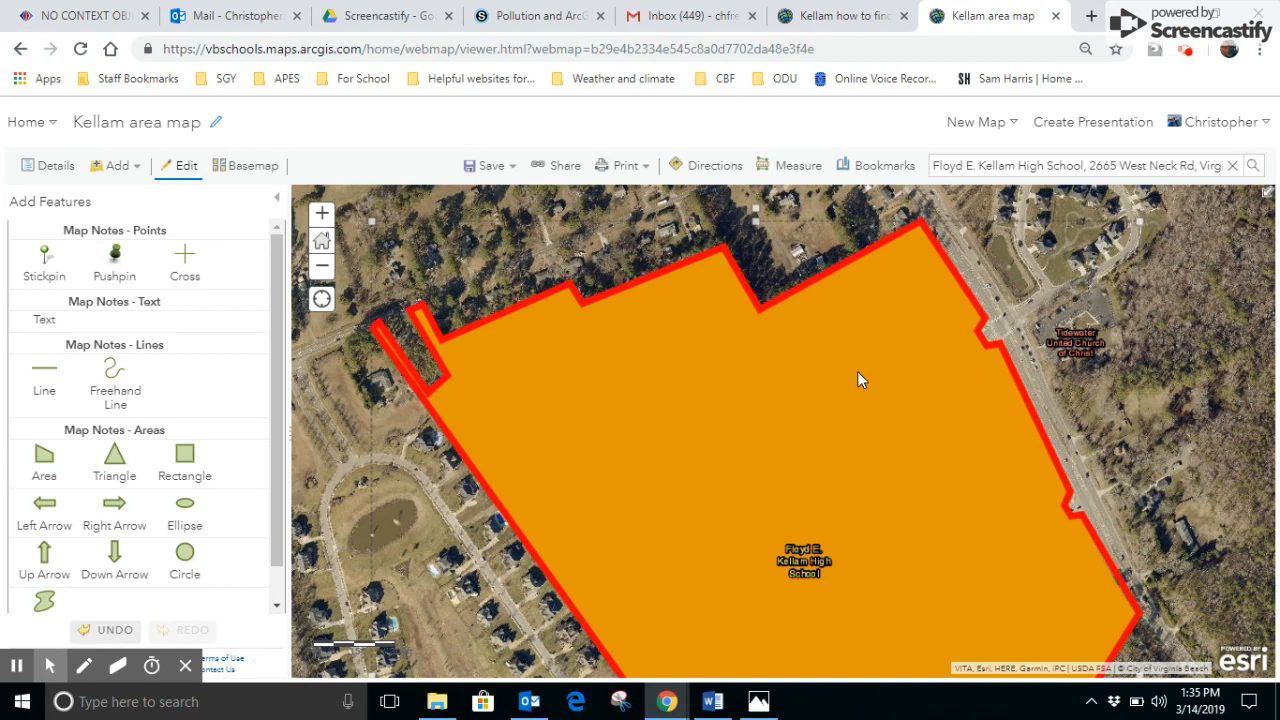
- Show the map's list of content layers
left_click(313, 302)
left_click_drag(311, 302, 257, 272)
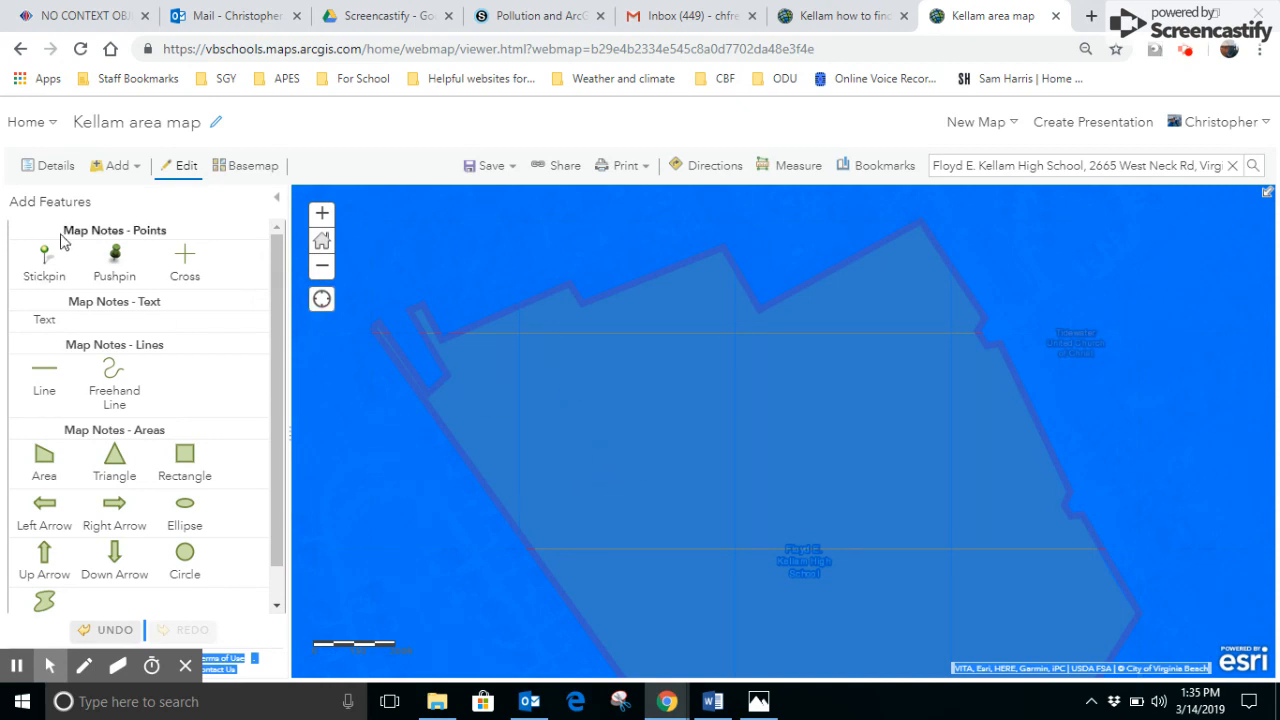
left_click(46, 170)
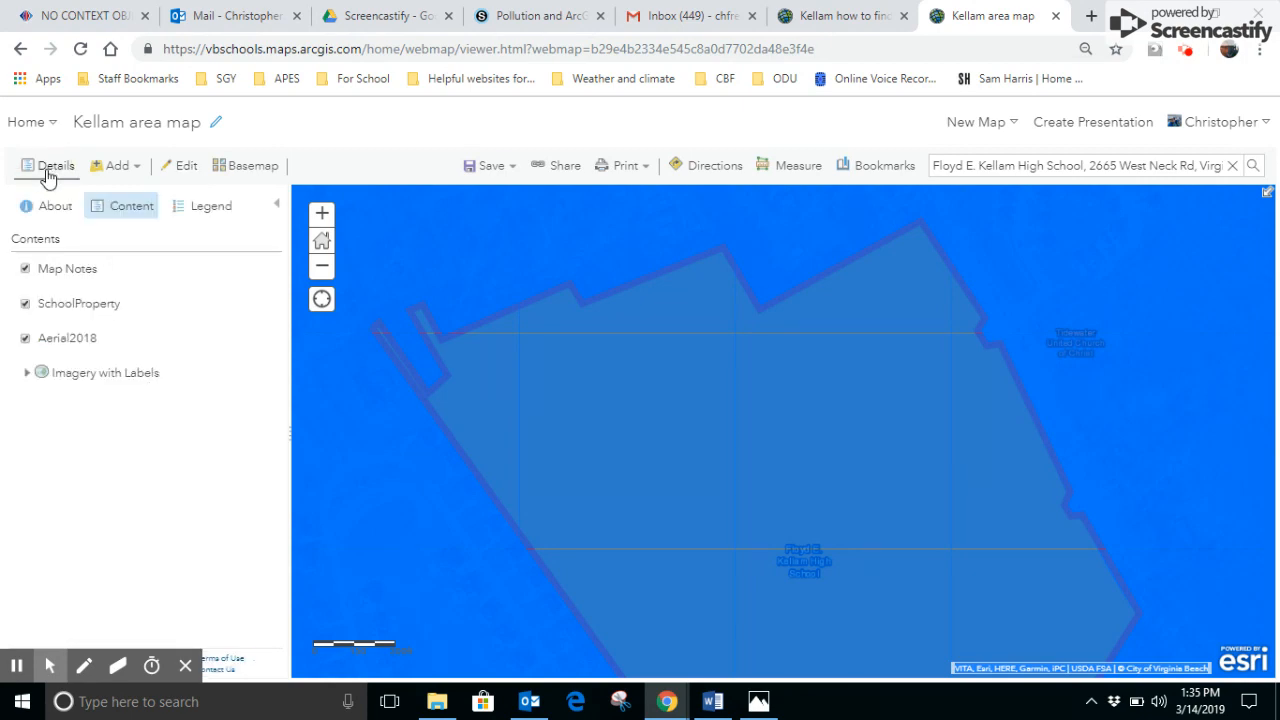
left_click(322, 300)
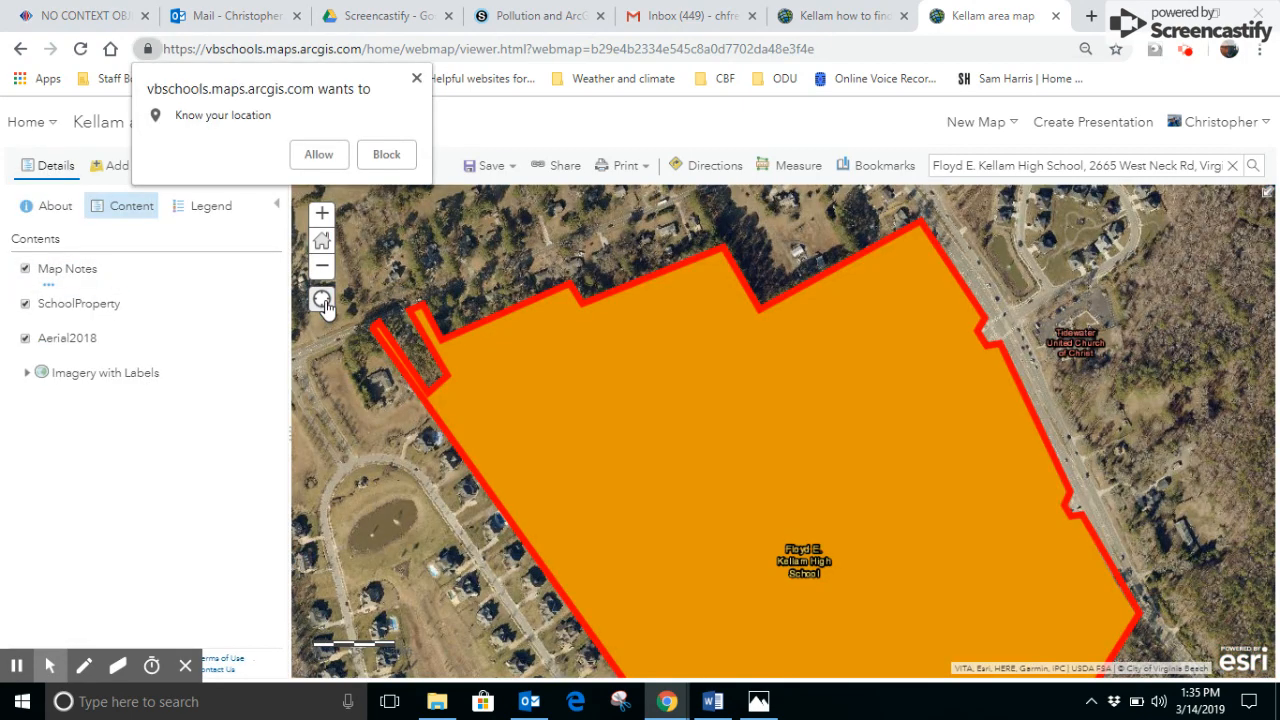
left_click(416, 80)
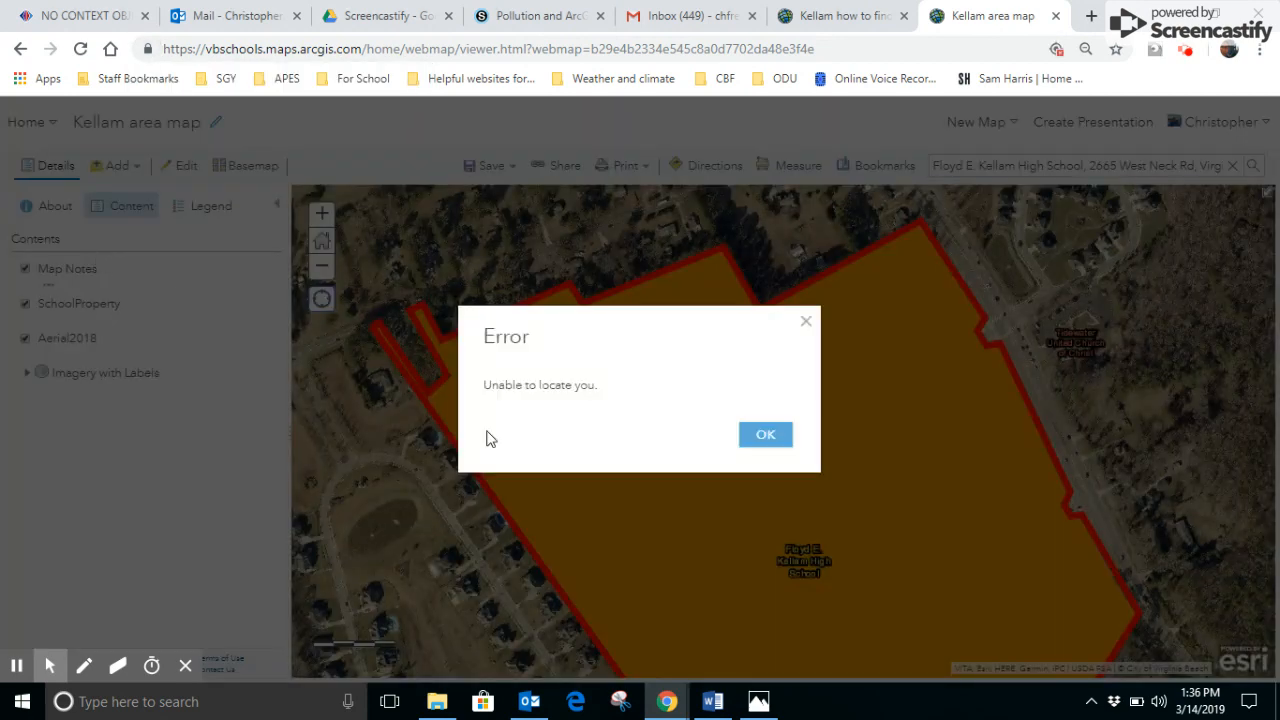
left_click(766, 438)
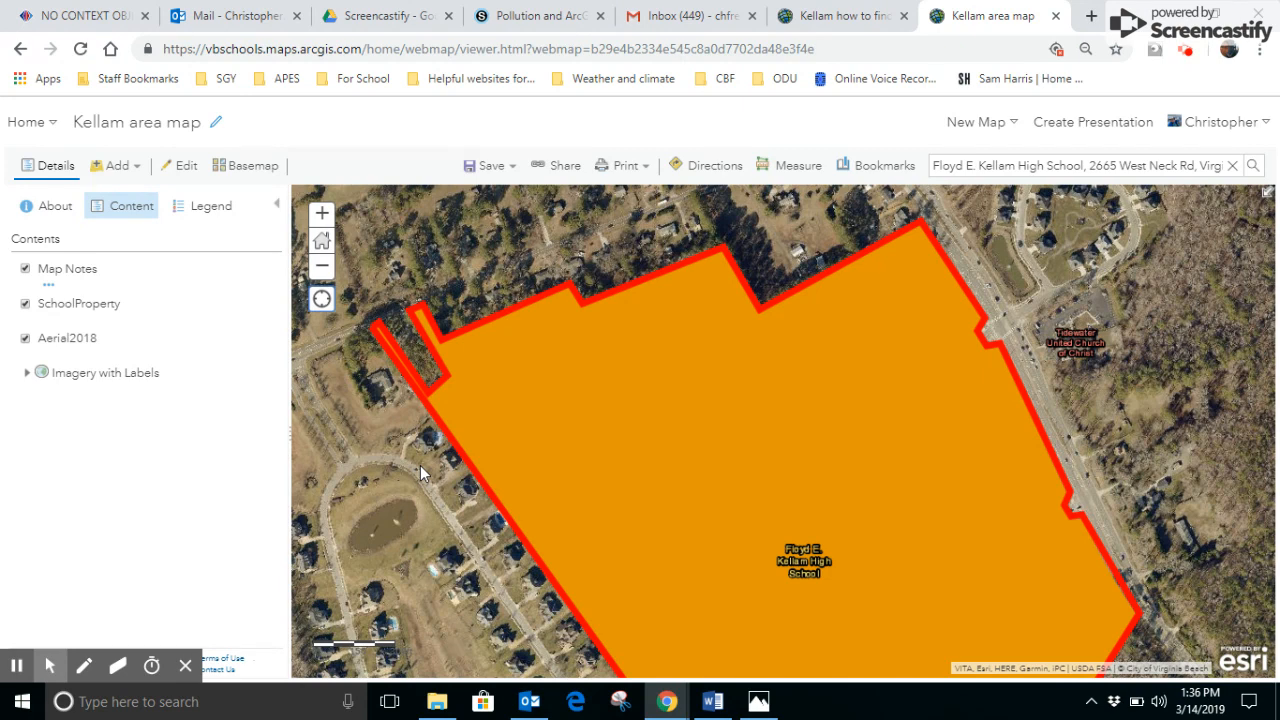
- Hide the SchoolProperty layer so the aerial imagery within the red boundary is uncovered
left_click(50, 170)
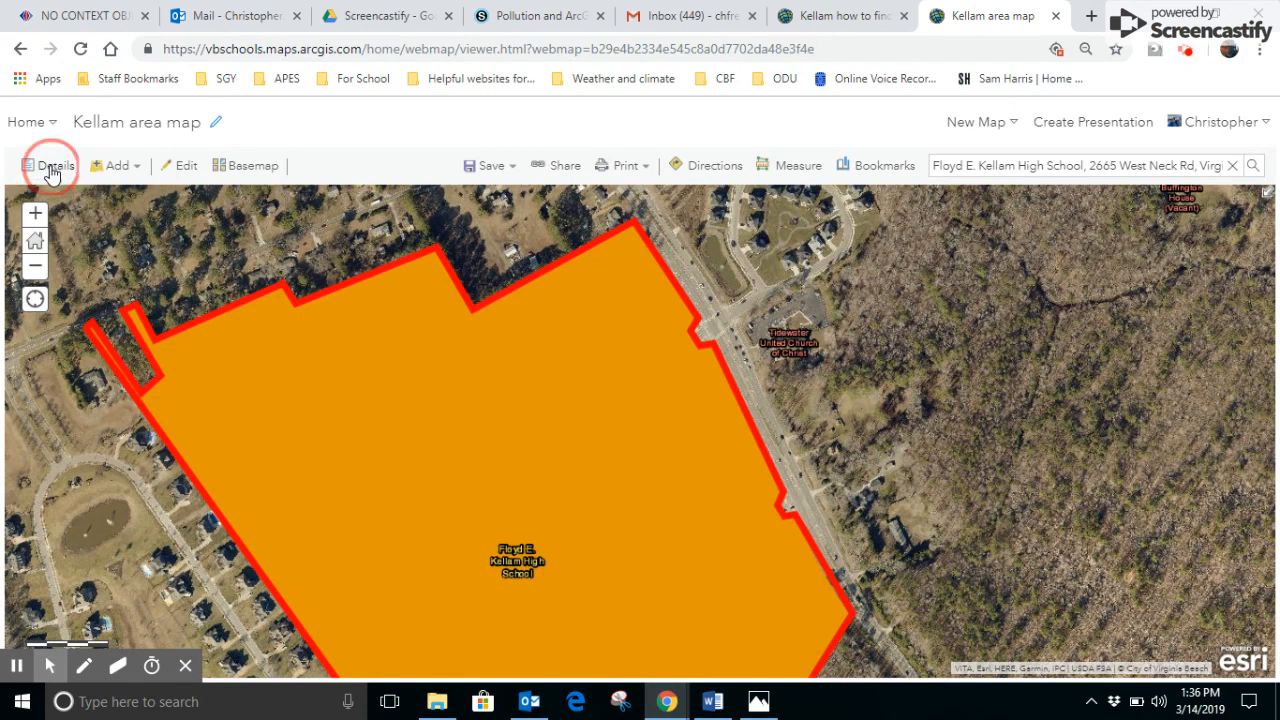
left_click(50, 170)
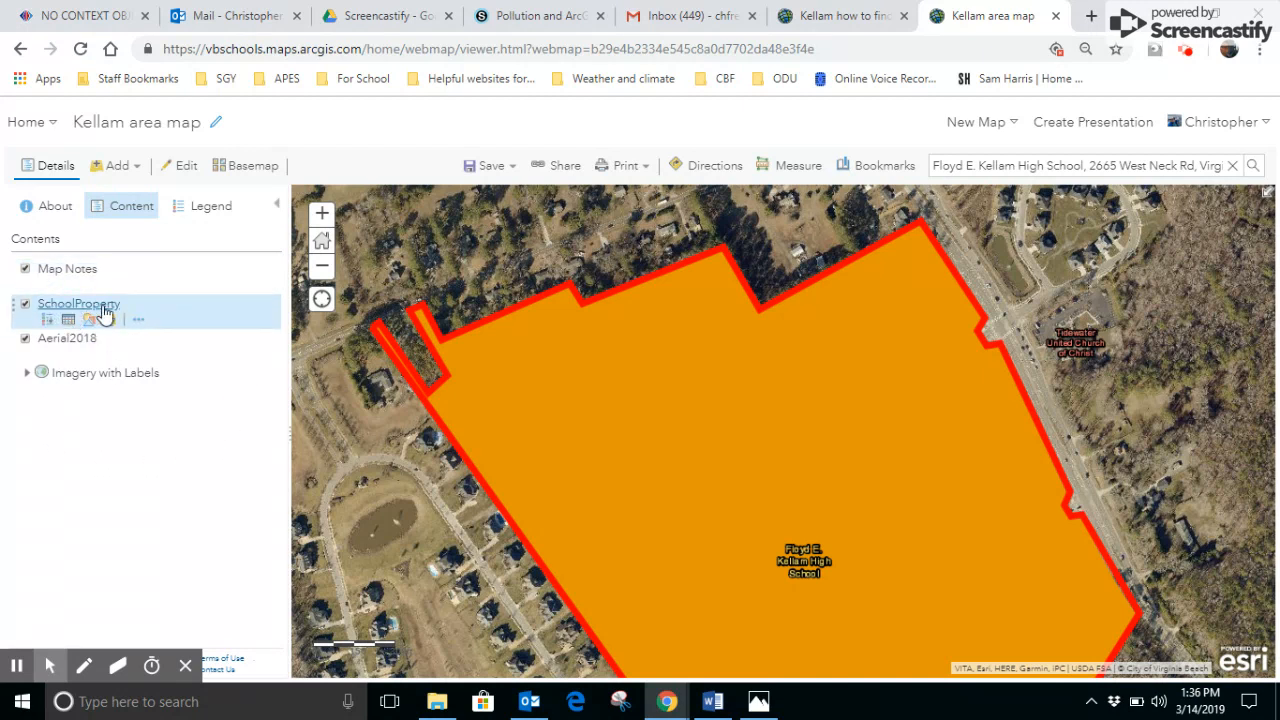
left_click(26, 306)
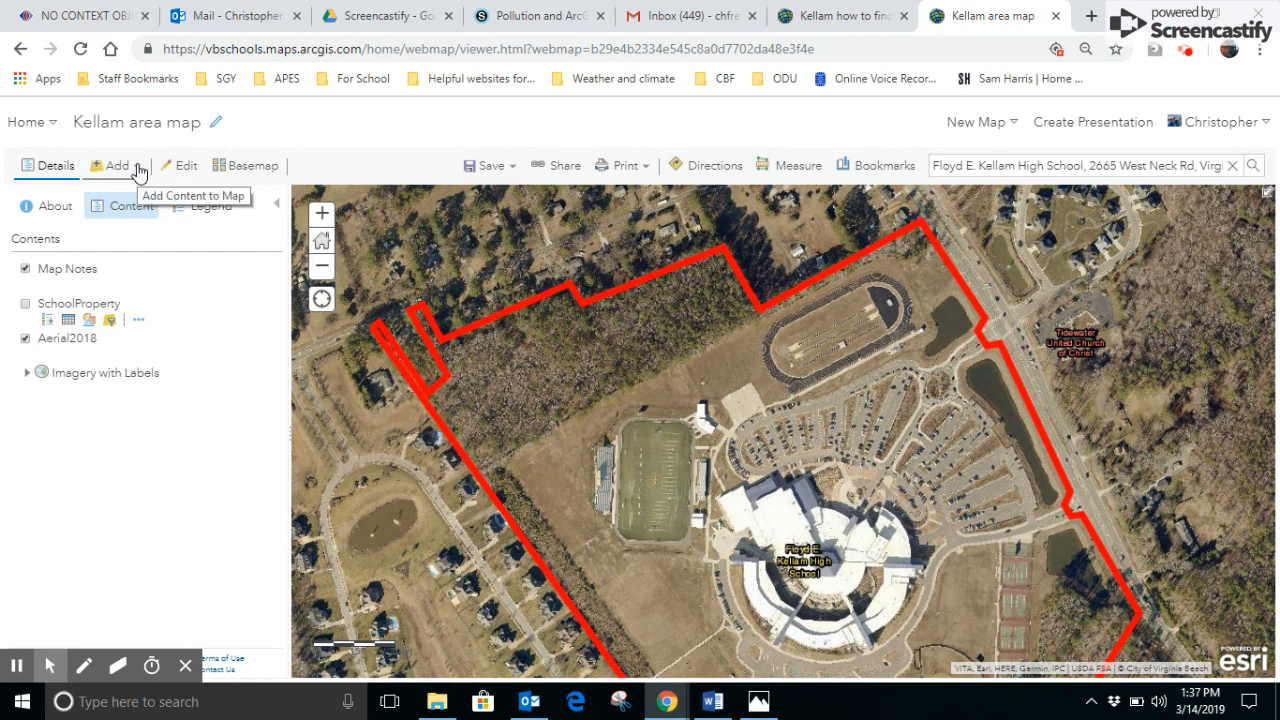
- Measure a sample triangular area in the woods north of the football field in acres, then close the measuring tool
left_click(797, 172)
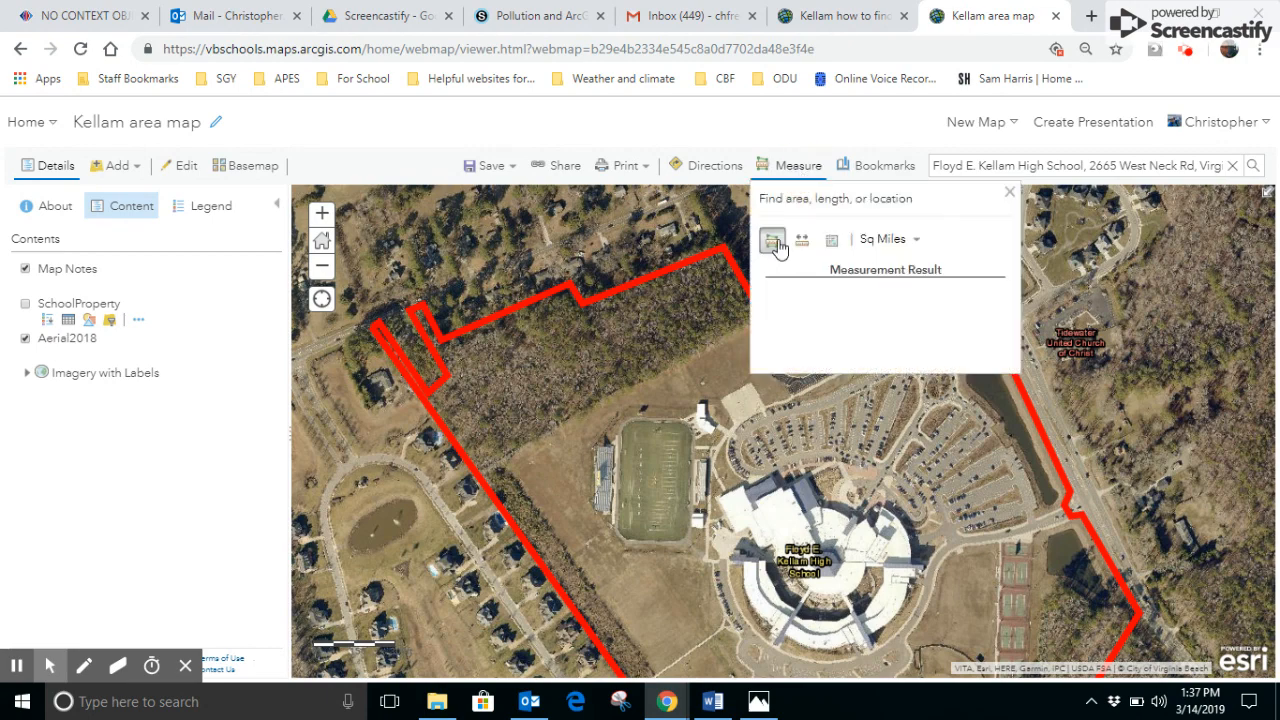
left_click(773, 243)
left_click_drag(586, 410, 599, 404)
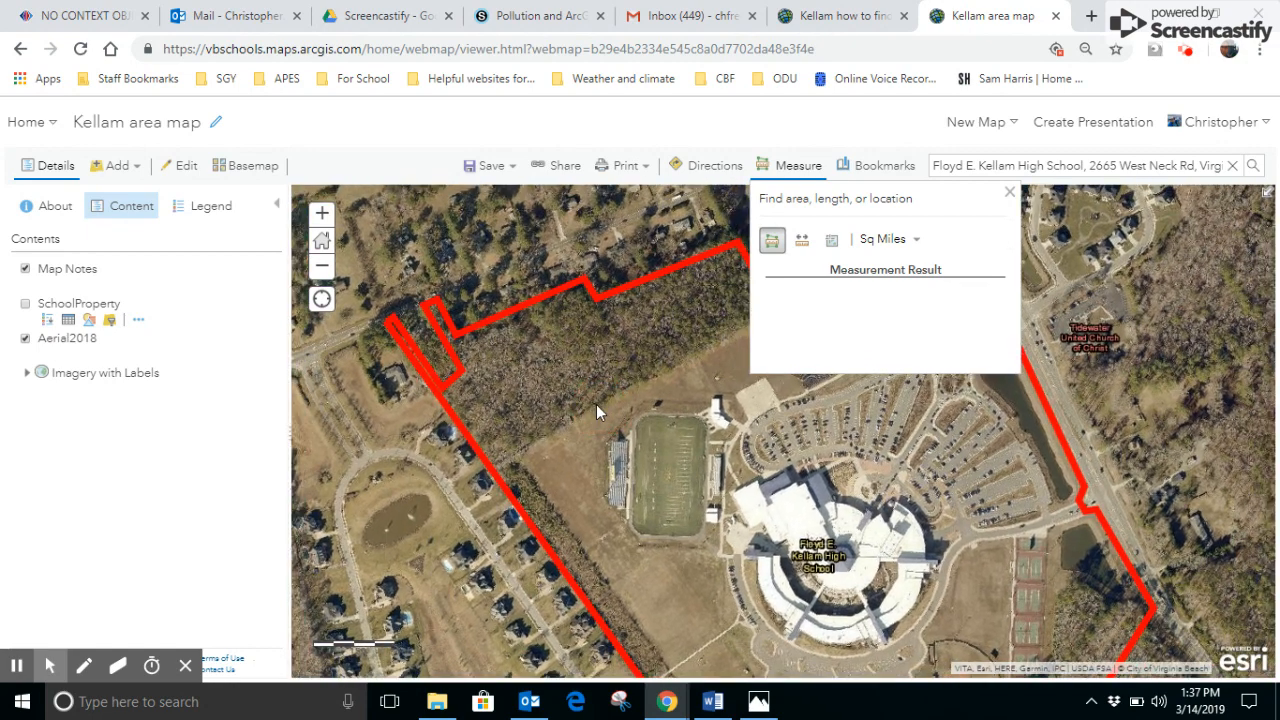
left_click(699, 352)
double_click(664, 318)
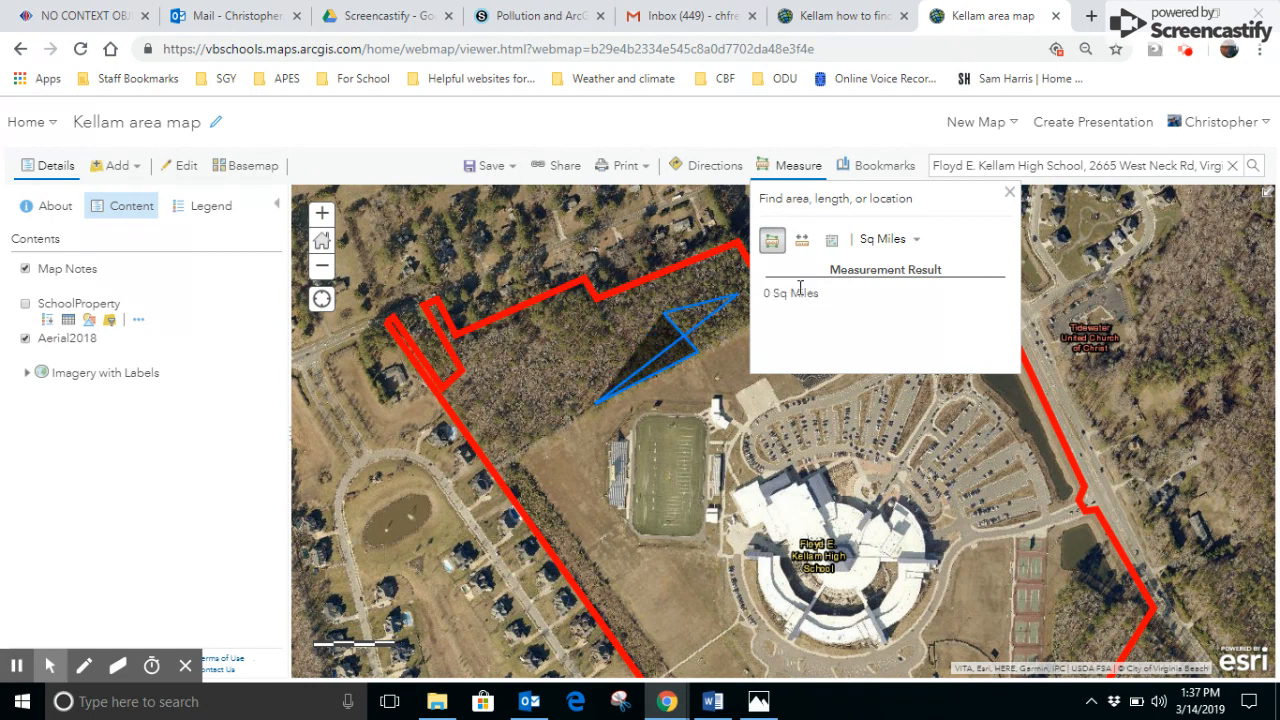
left_click(918, 244)
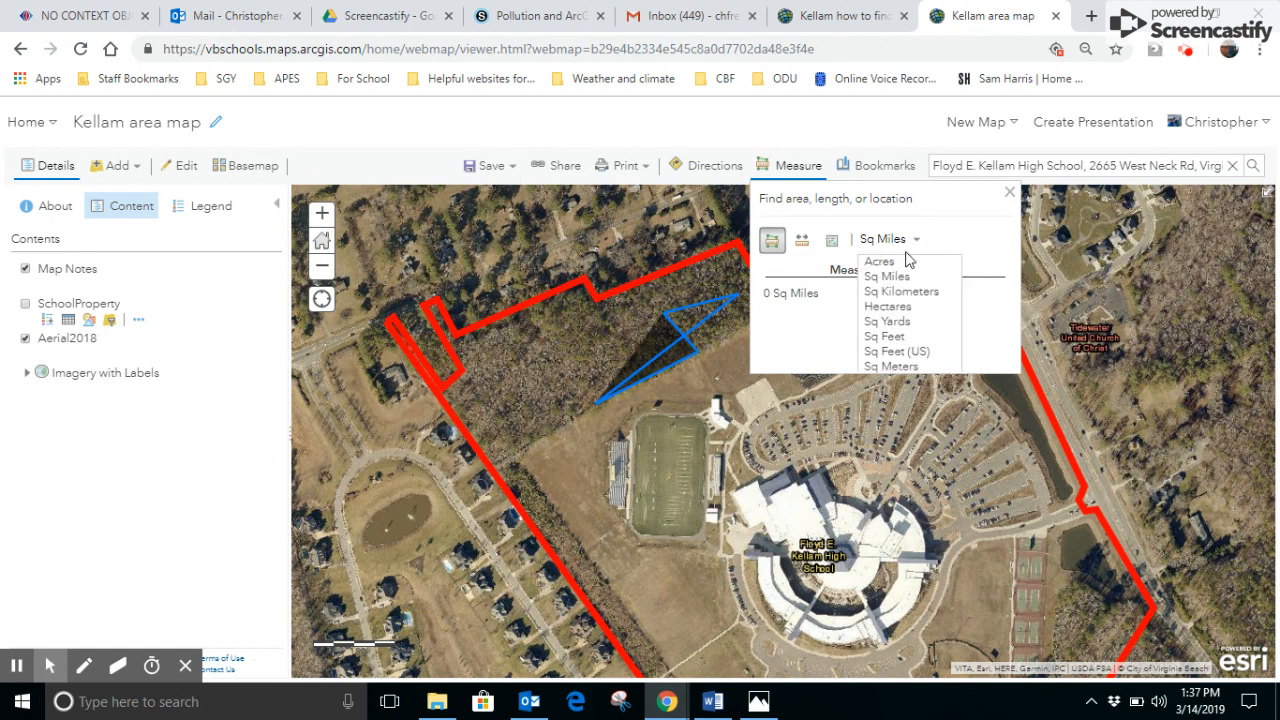
left_click(886, 262)
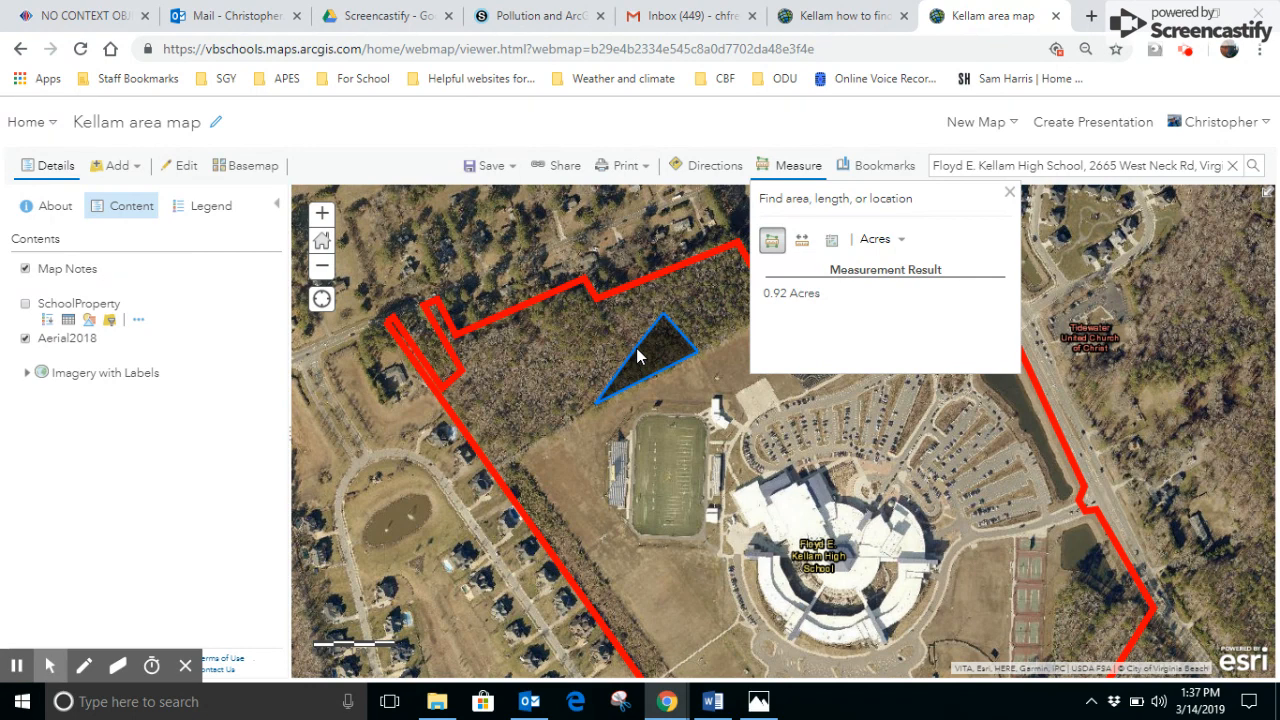
left_click(636, 348)
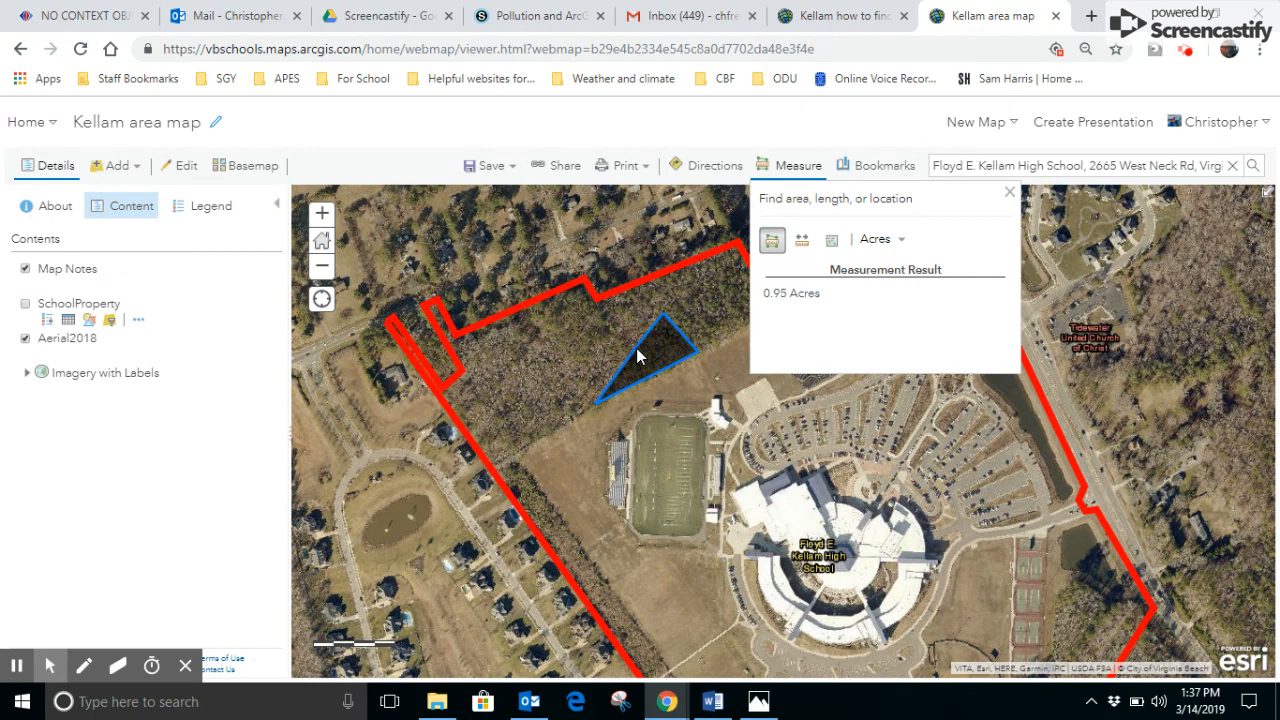
left_click(553, 354)
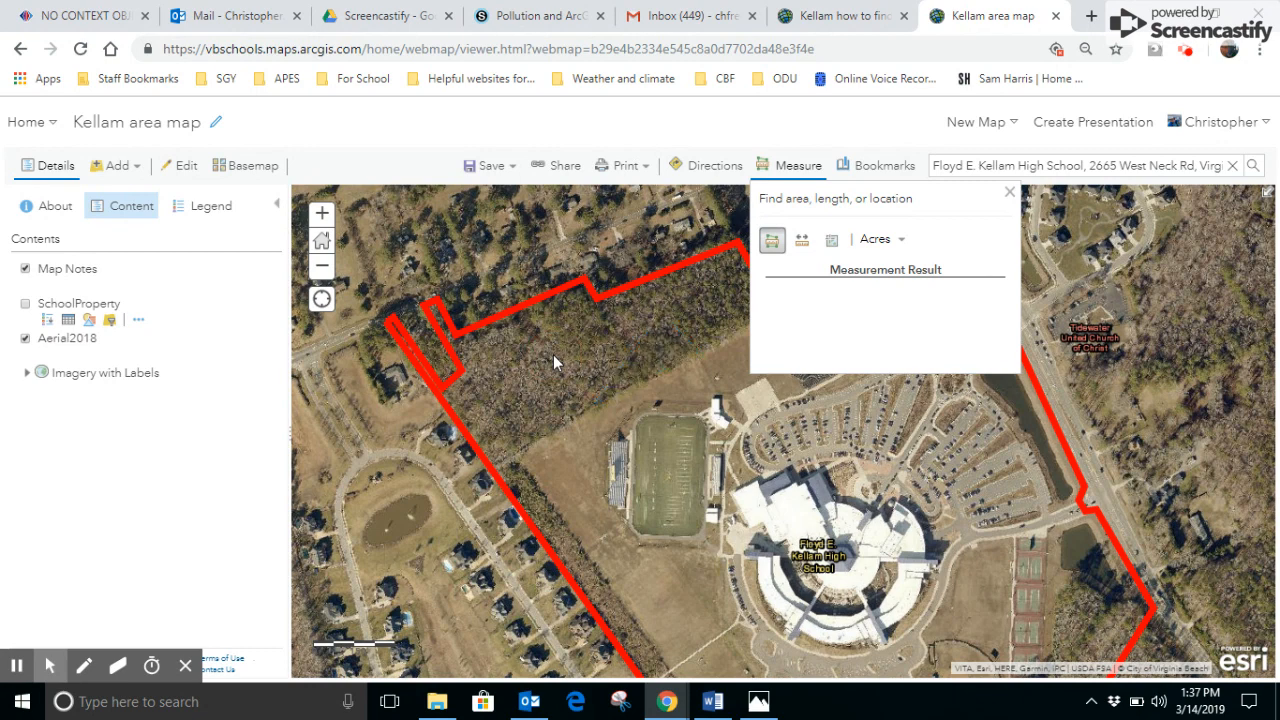
left_click(1009, 196)
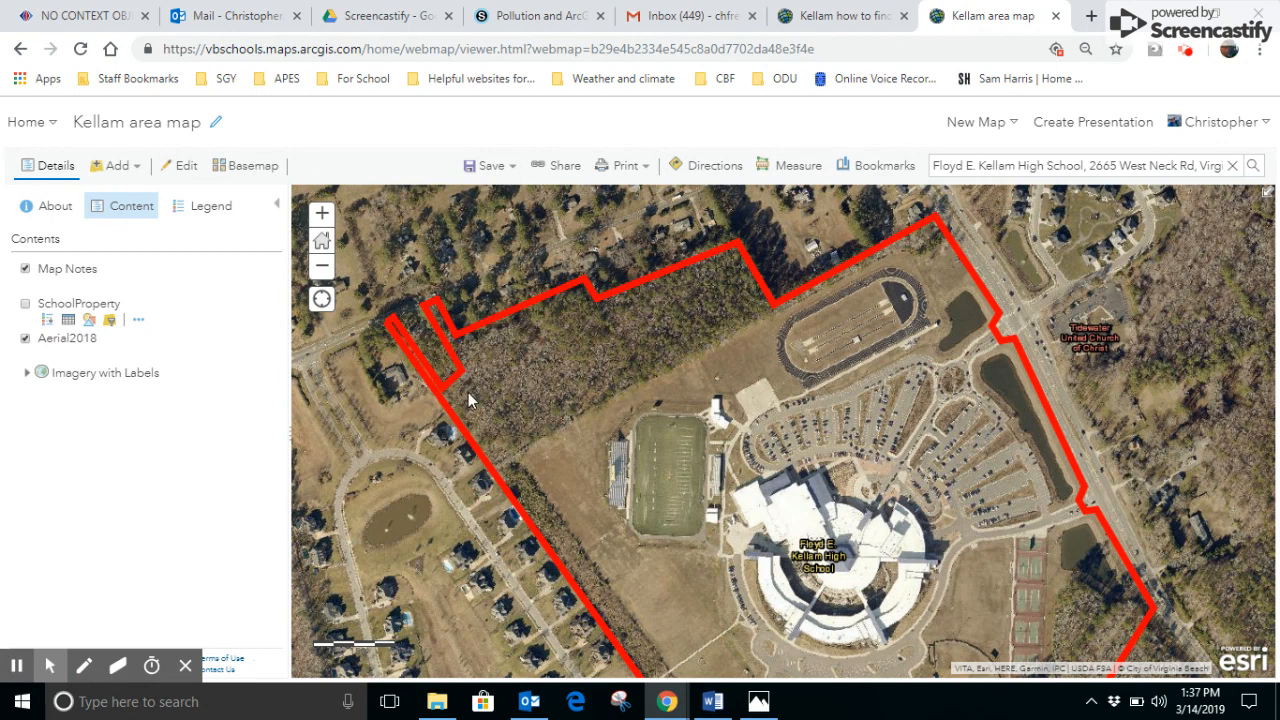
- Add another map notes layer with the default name and the Map Notes template
left_click(128, 167)
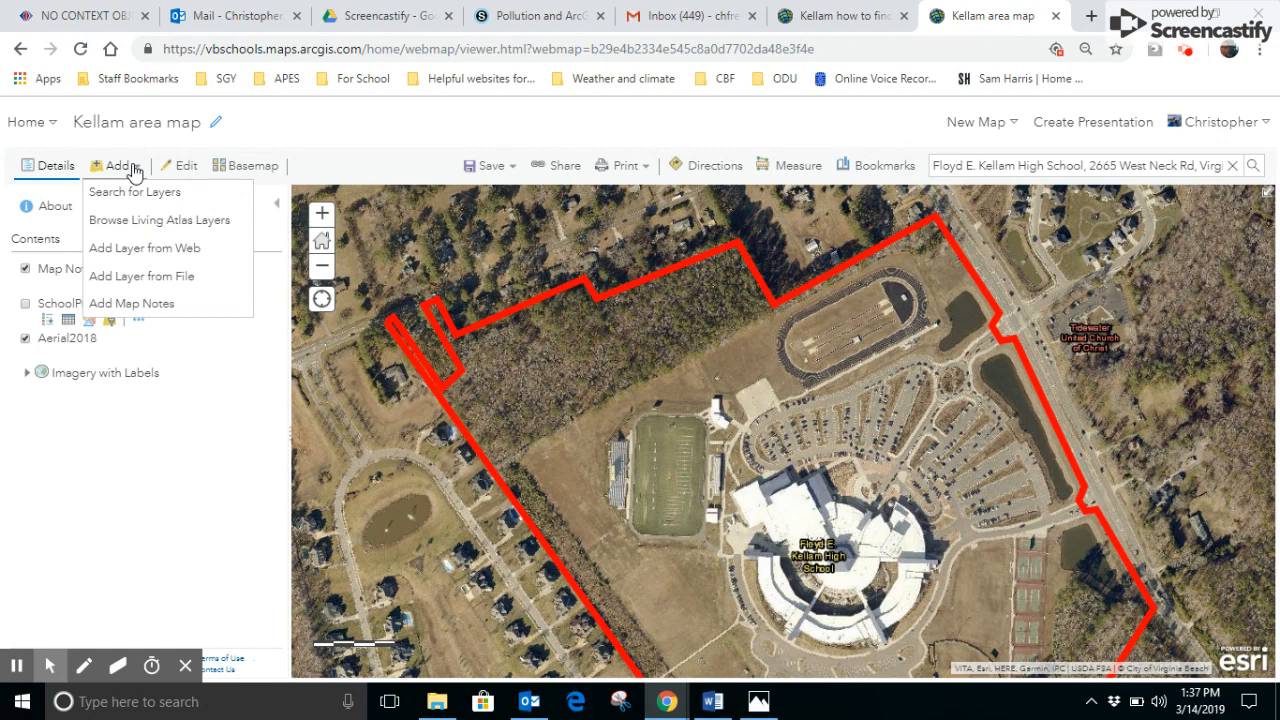
left_click(158, 312)
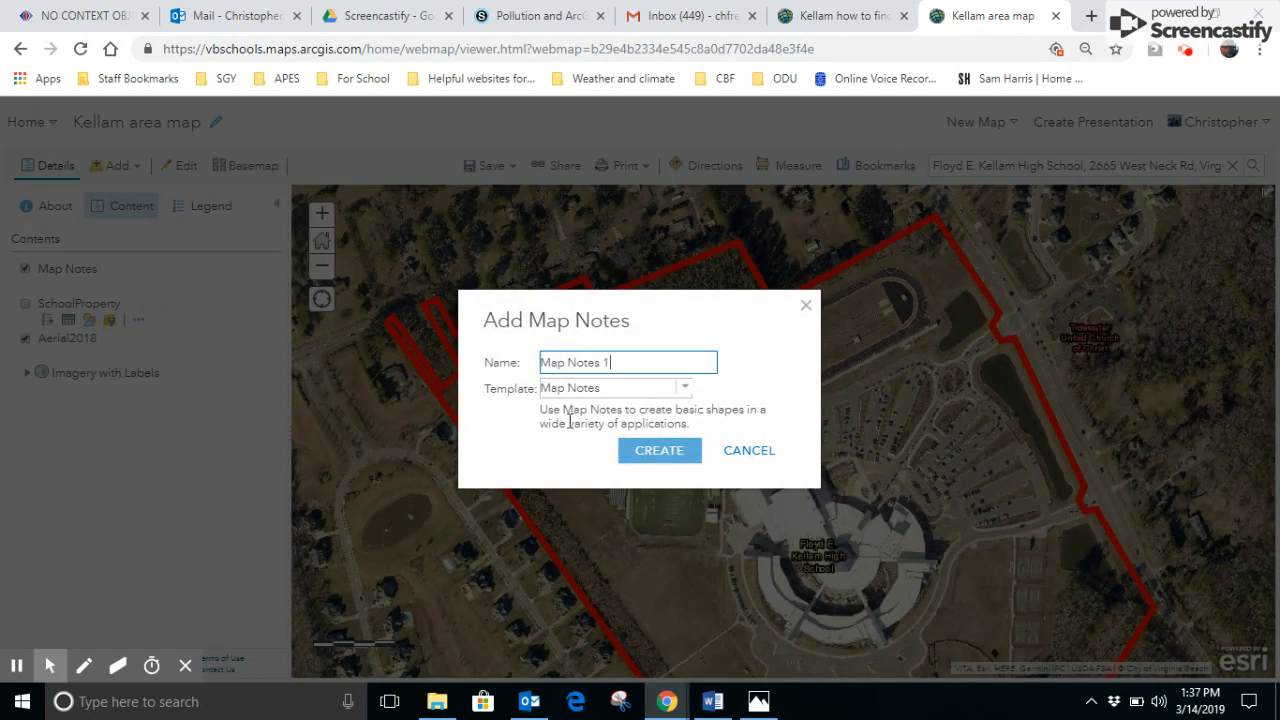
left_click(652, 452)
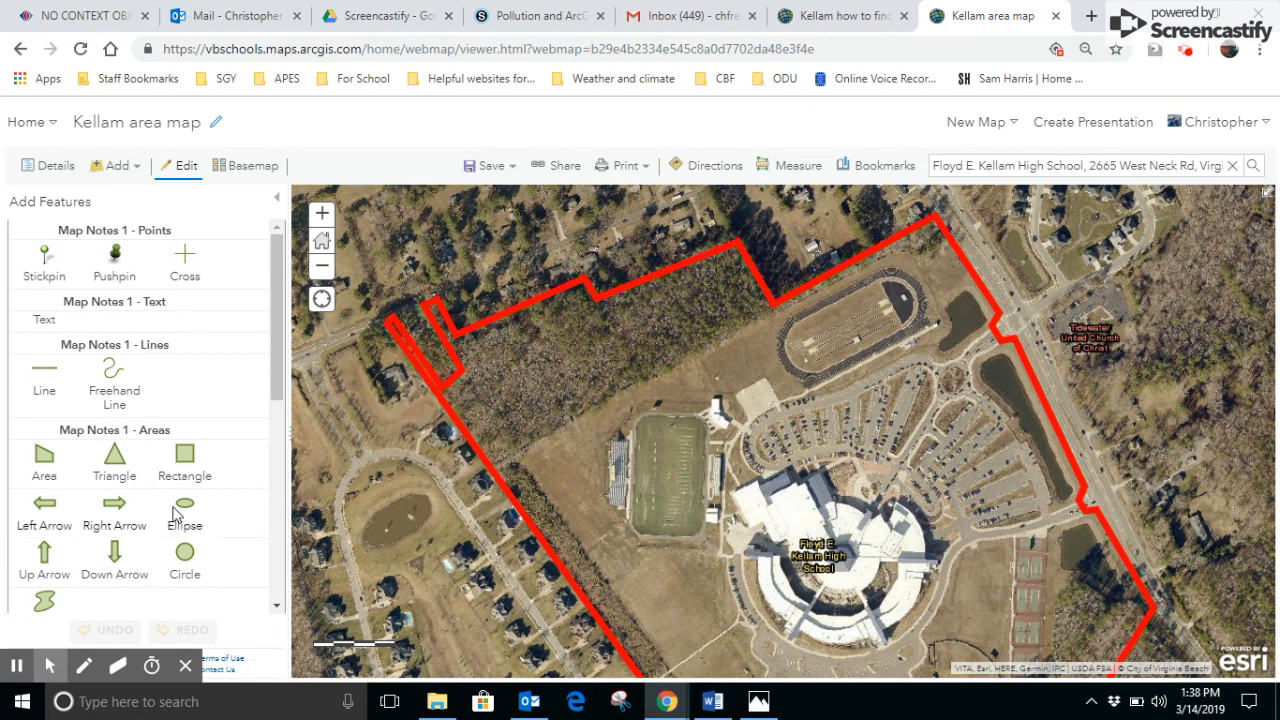
- Draw an area note over the woods north of the football field, following the red property boundary and the narrow northwestern strips
left_click(44, 460)
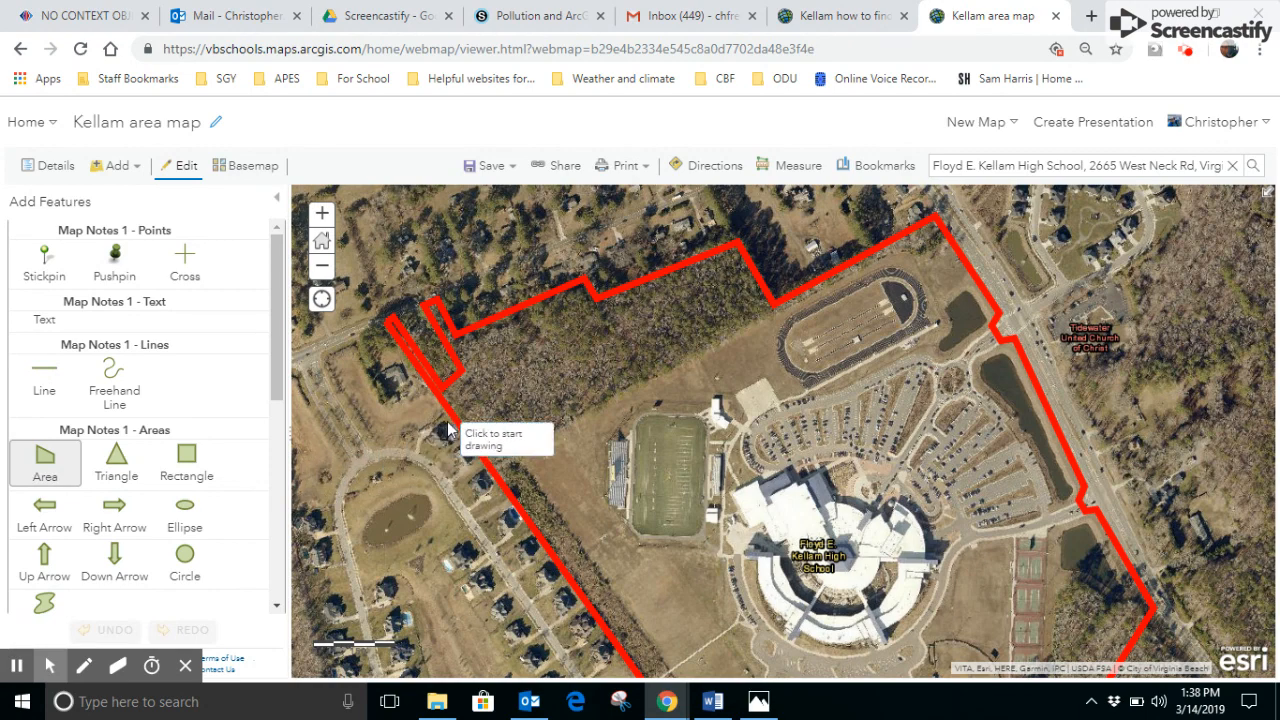
left_click(389, 330)
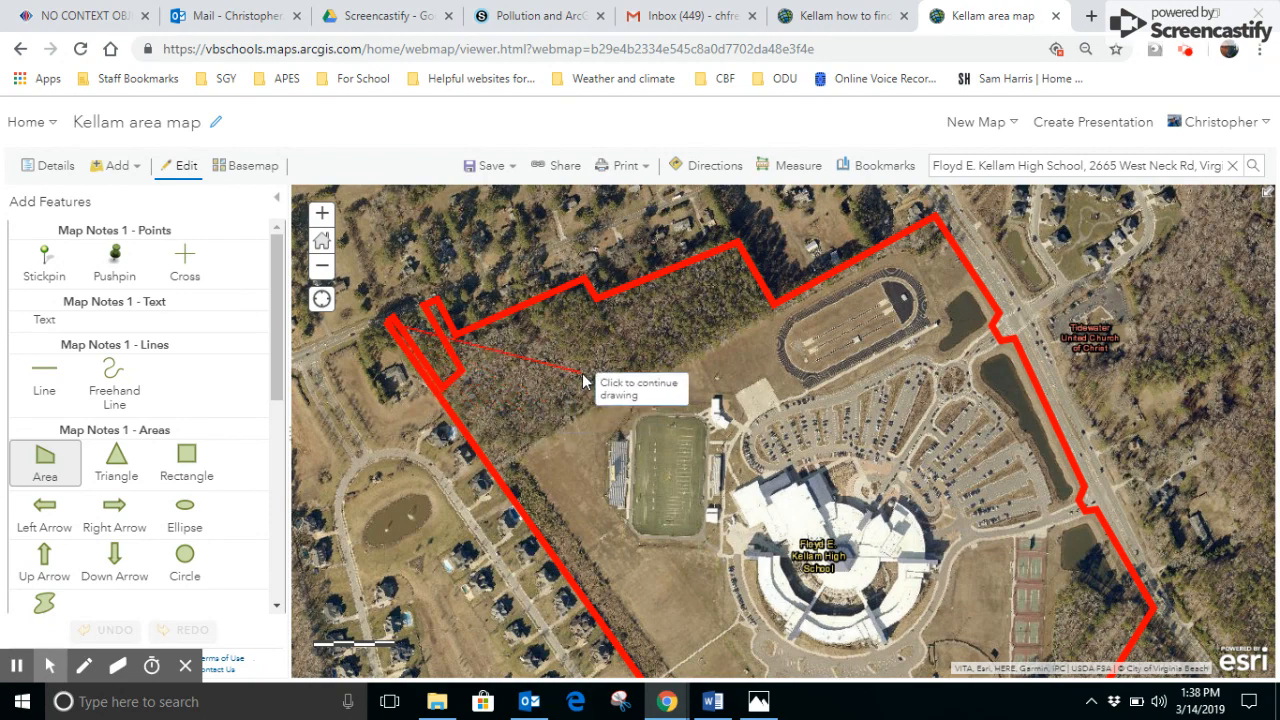
left_click(491, 466)
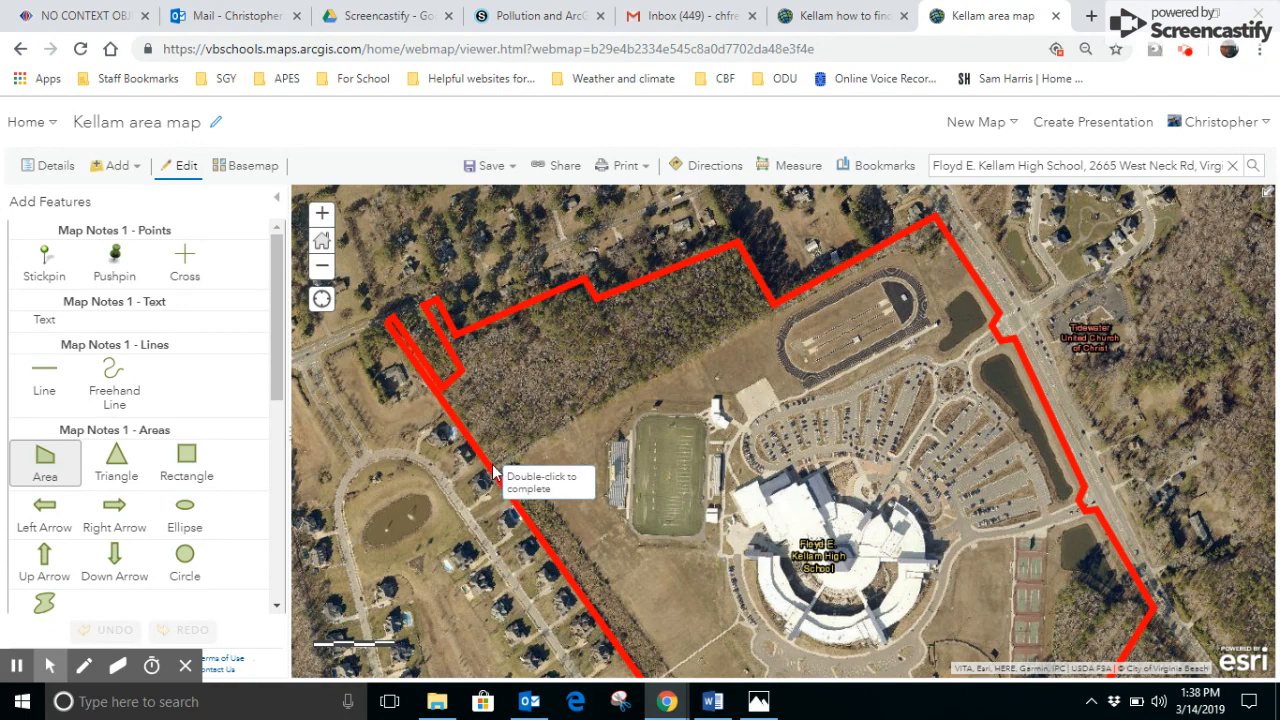
left_click(775, 312)
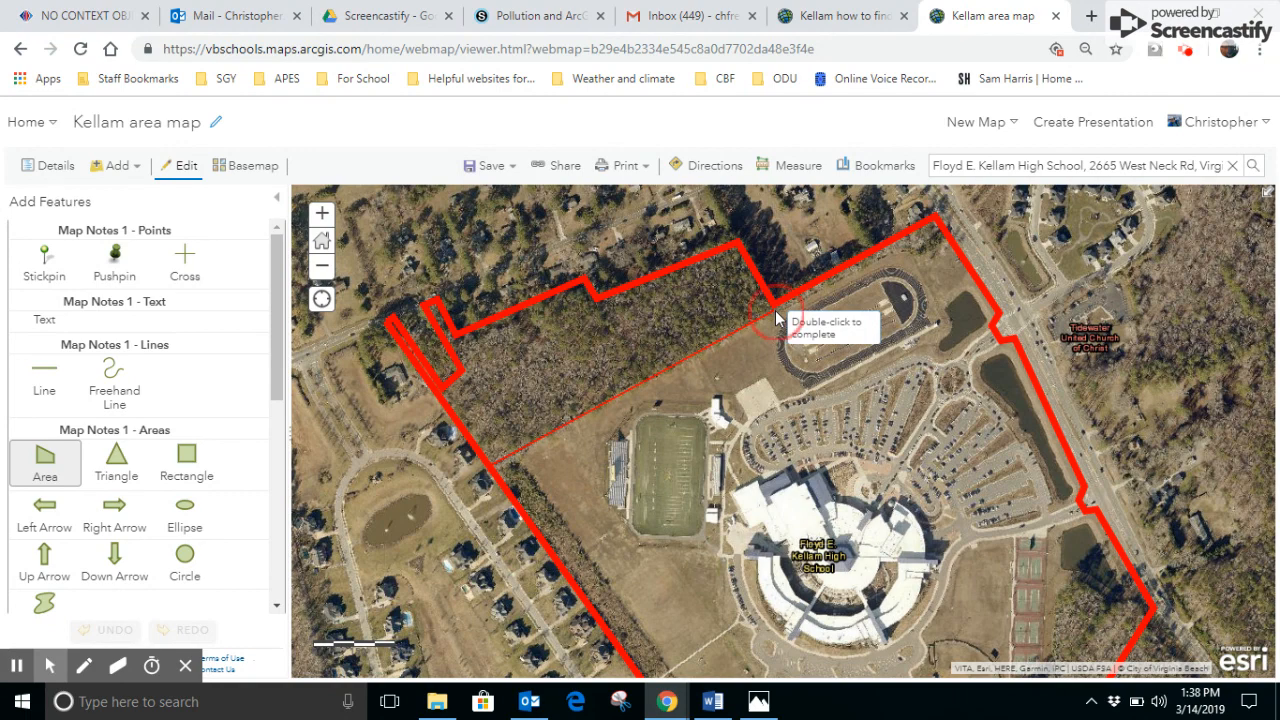
left_click(739, 245)
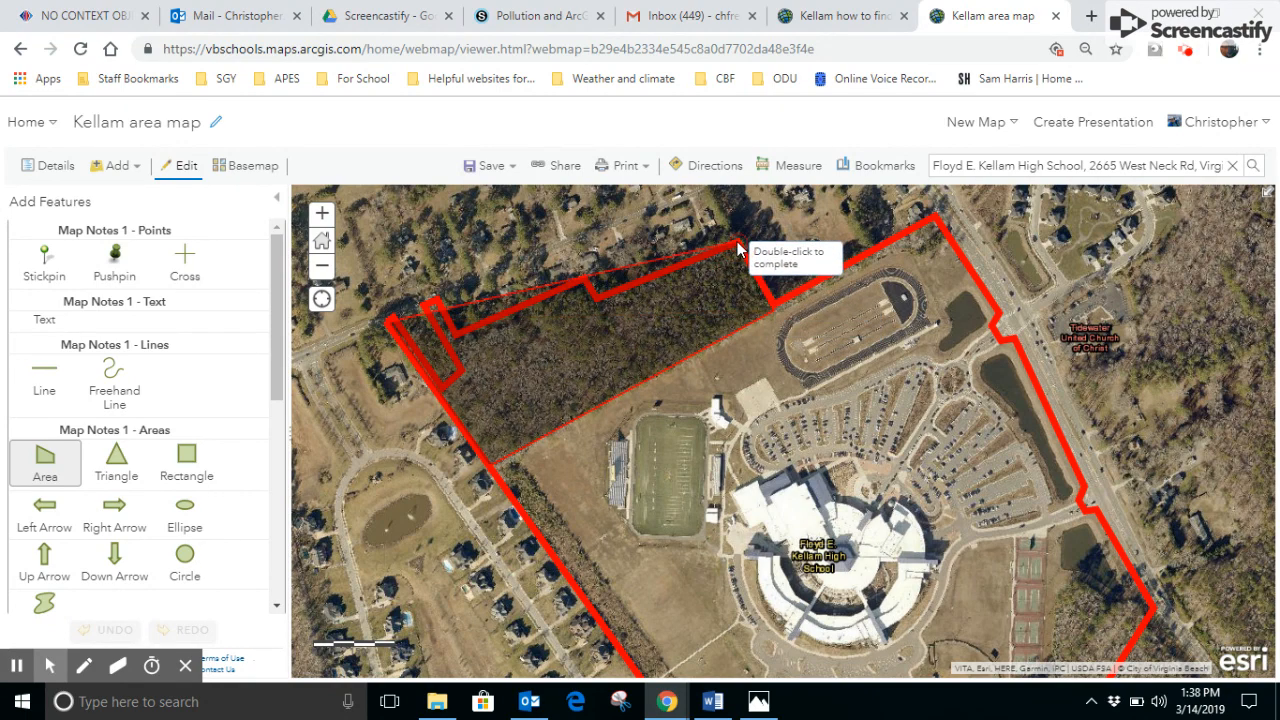
left_click(599, 304)
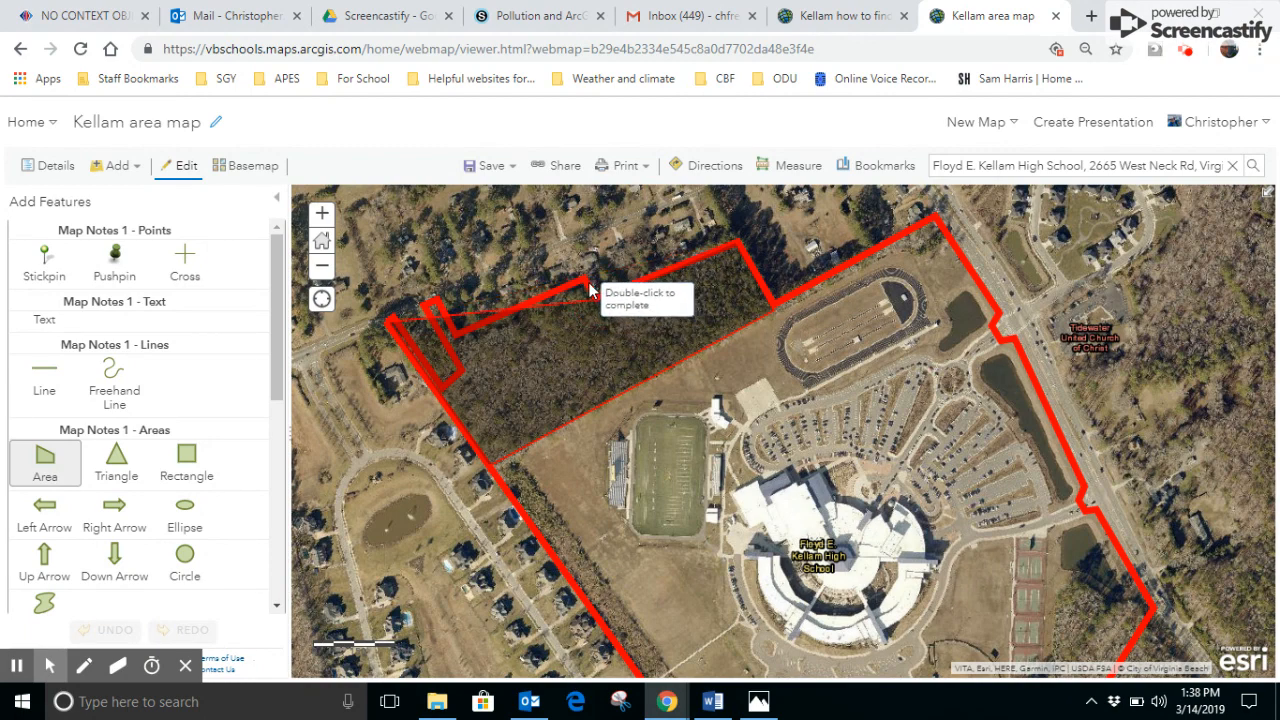
left_click(586, 286)
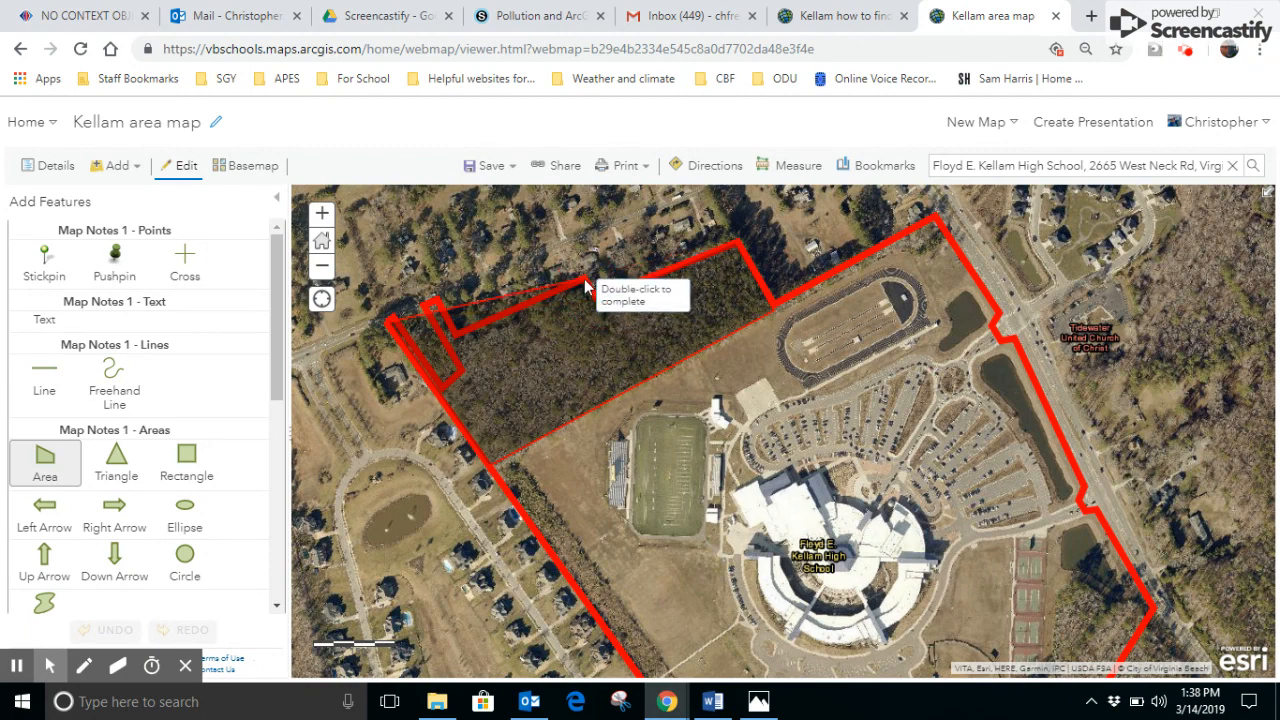
left_click(458, 337)
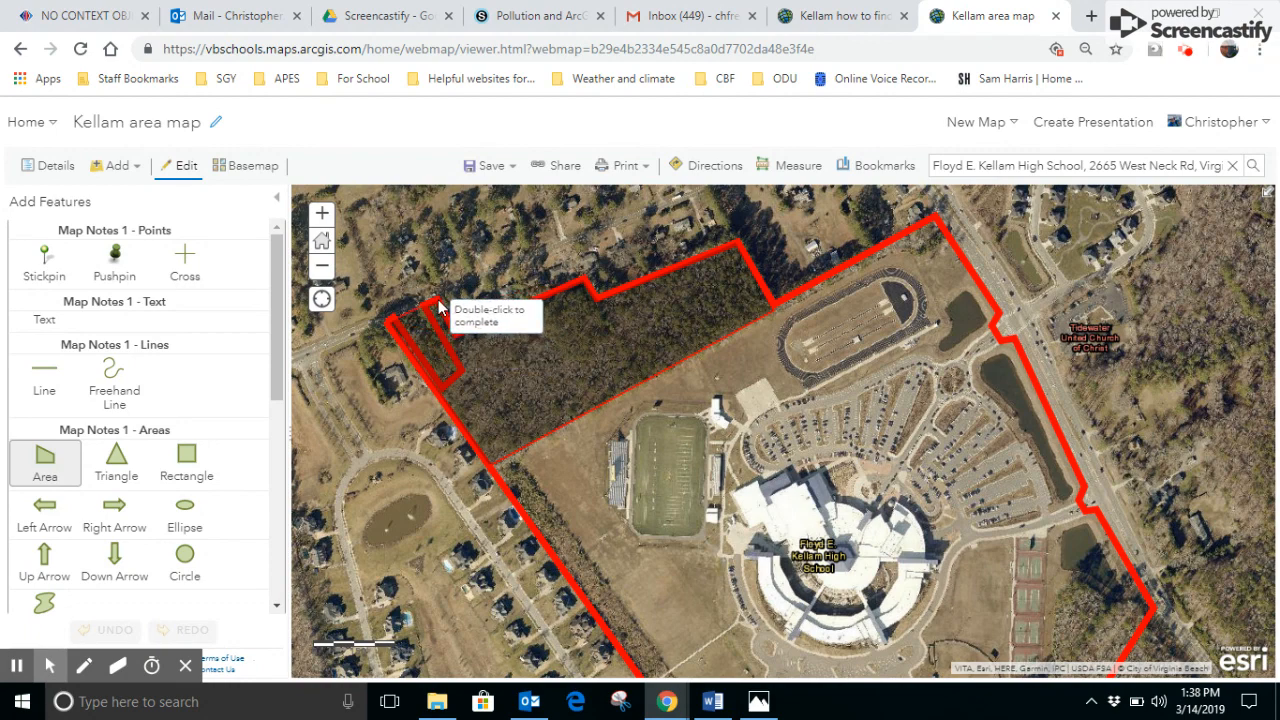
left_click(425, 308)
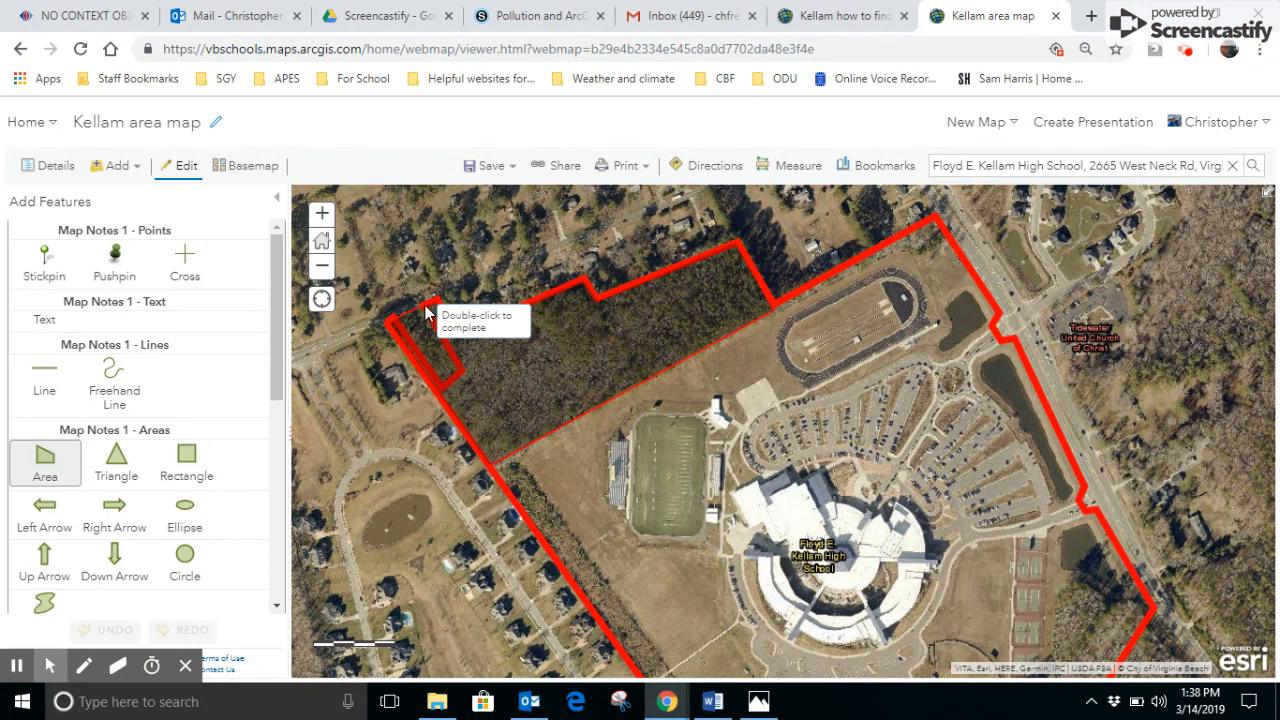
left_click(460, 373)
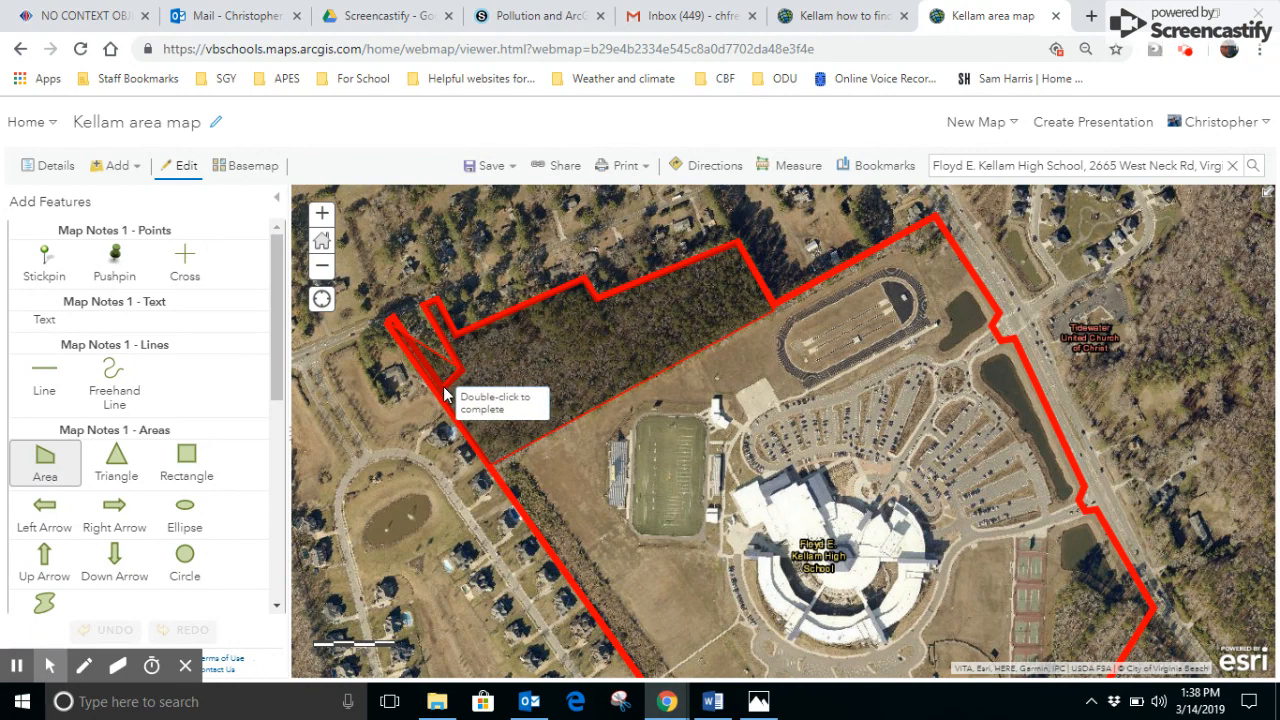
left_click(444, 394)
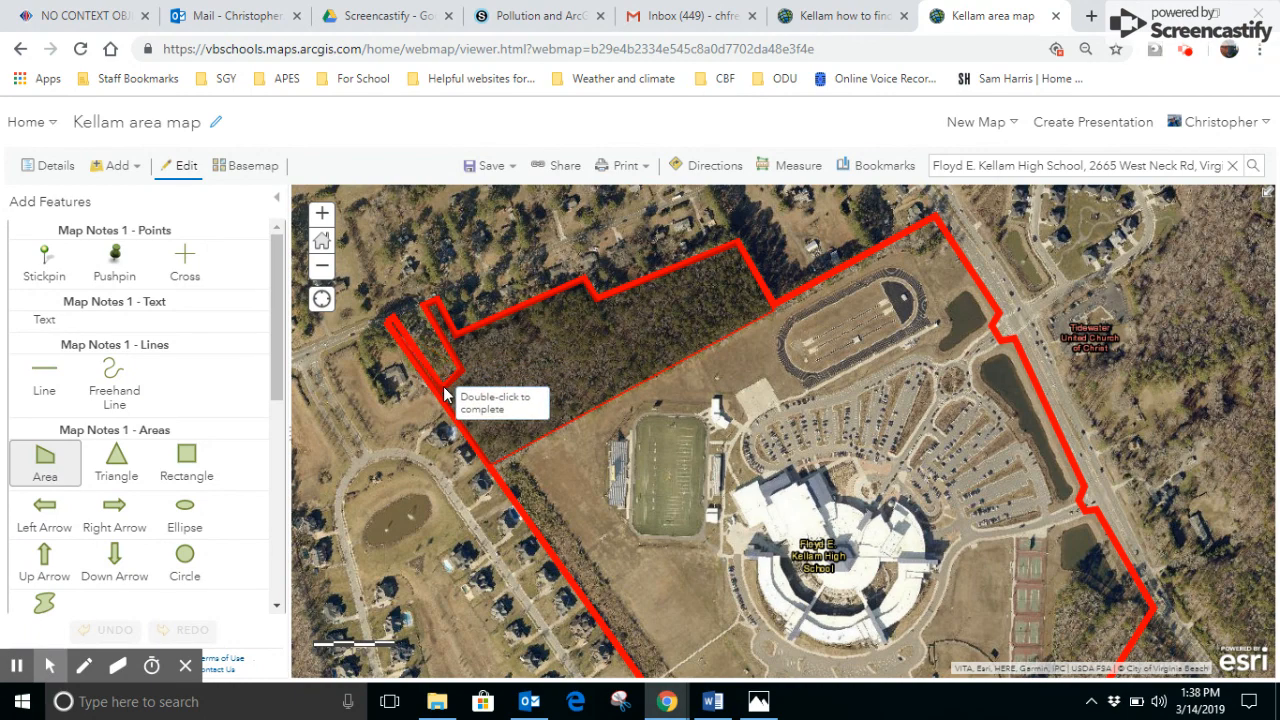
double_click(388, 330)
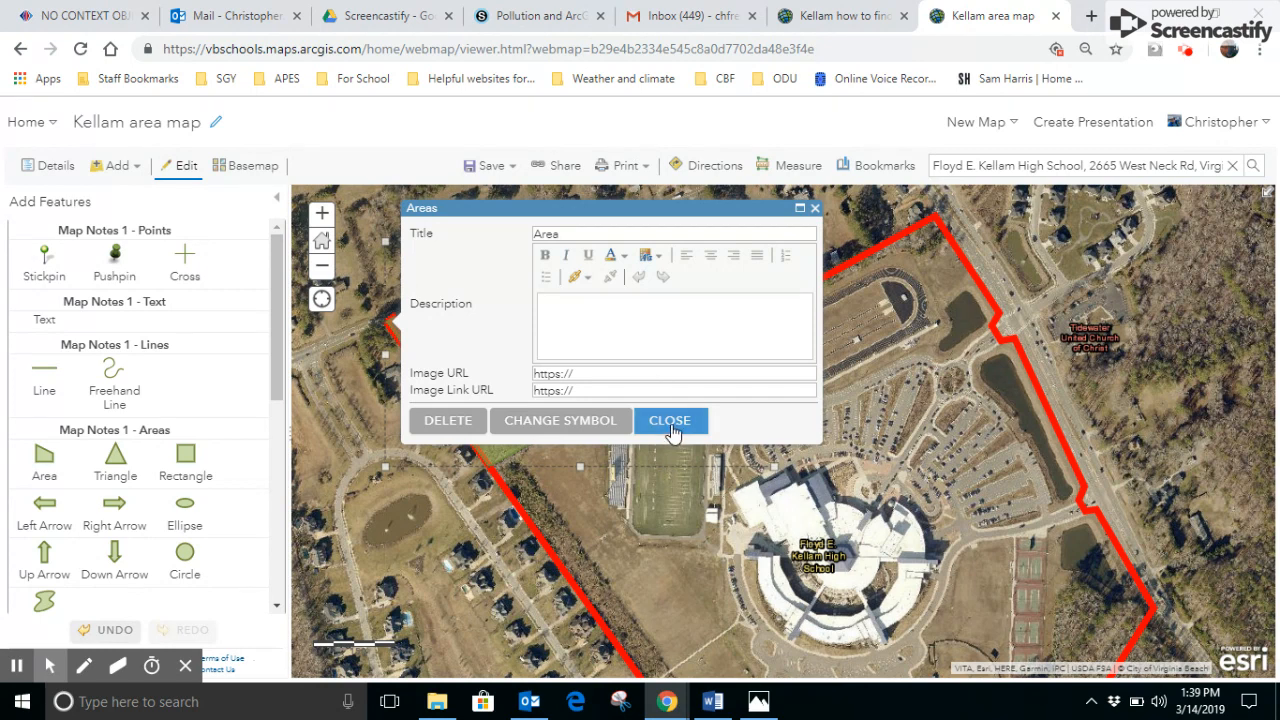
- Change the woods area's fill color to bright green #55FF00 and close its note details
left_click(547, 422)
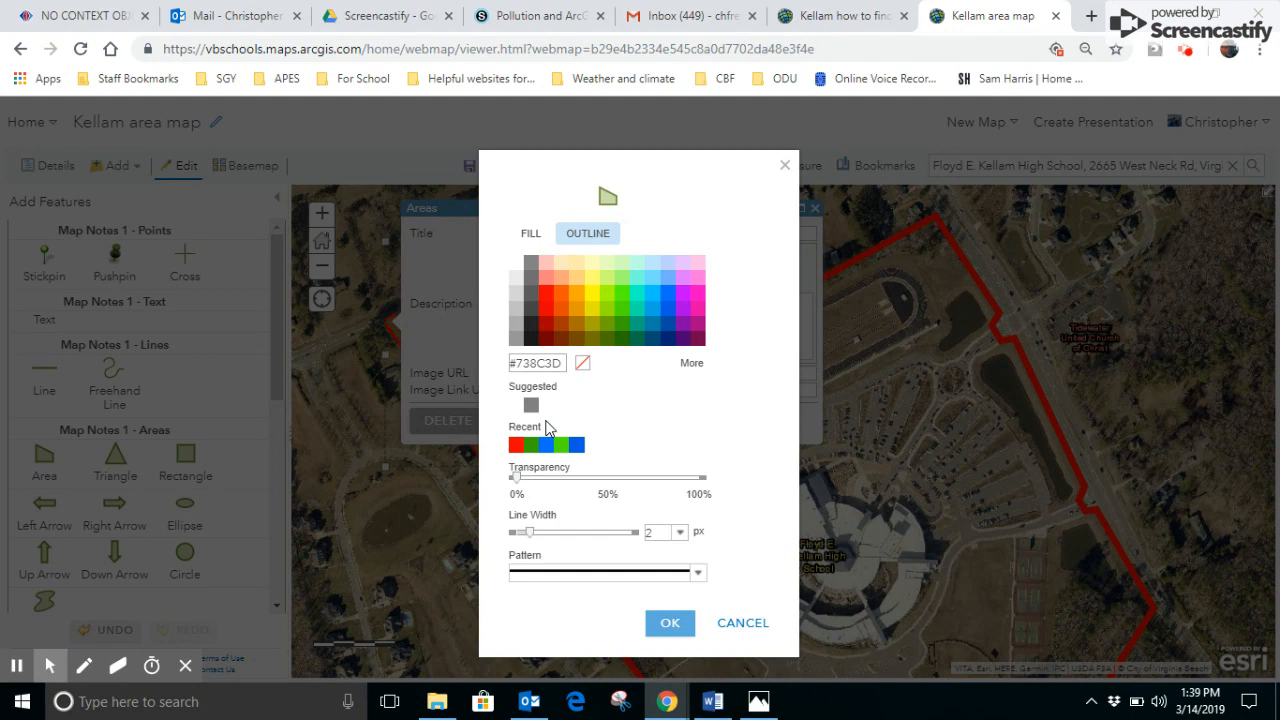
left_click(529, 236)
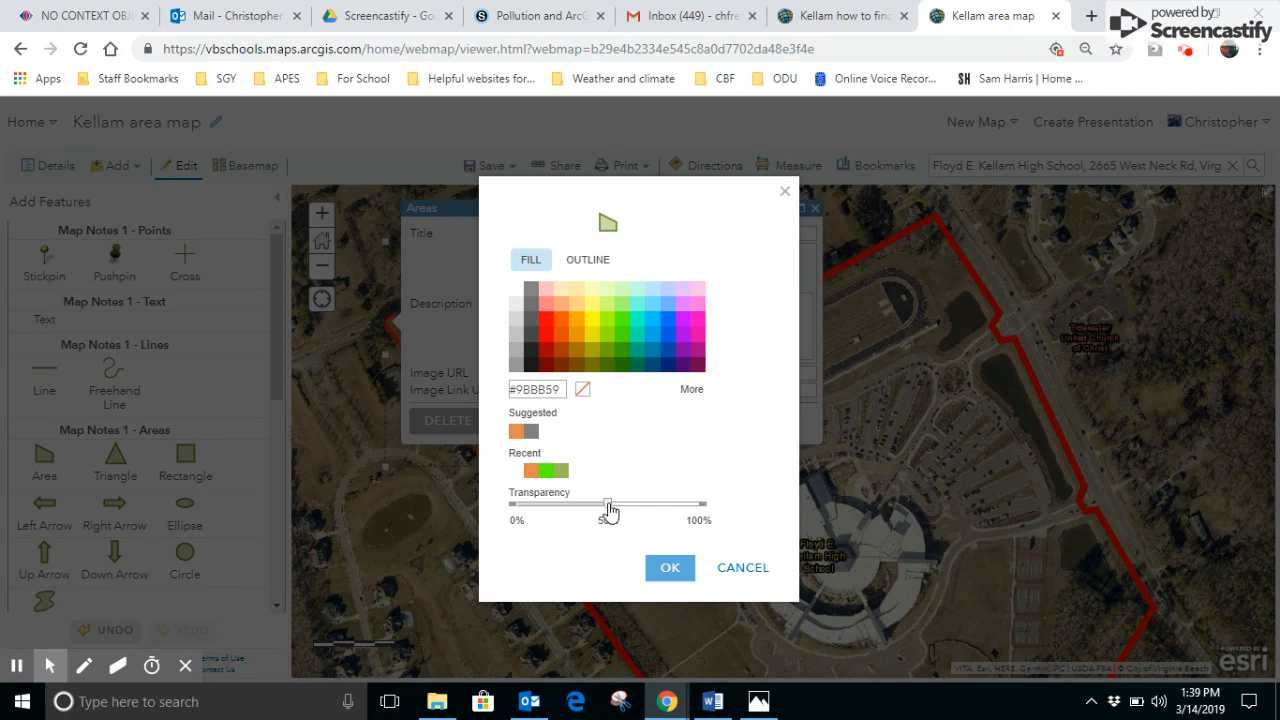
left_click(622, 322)
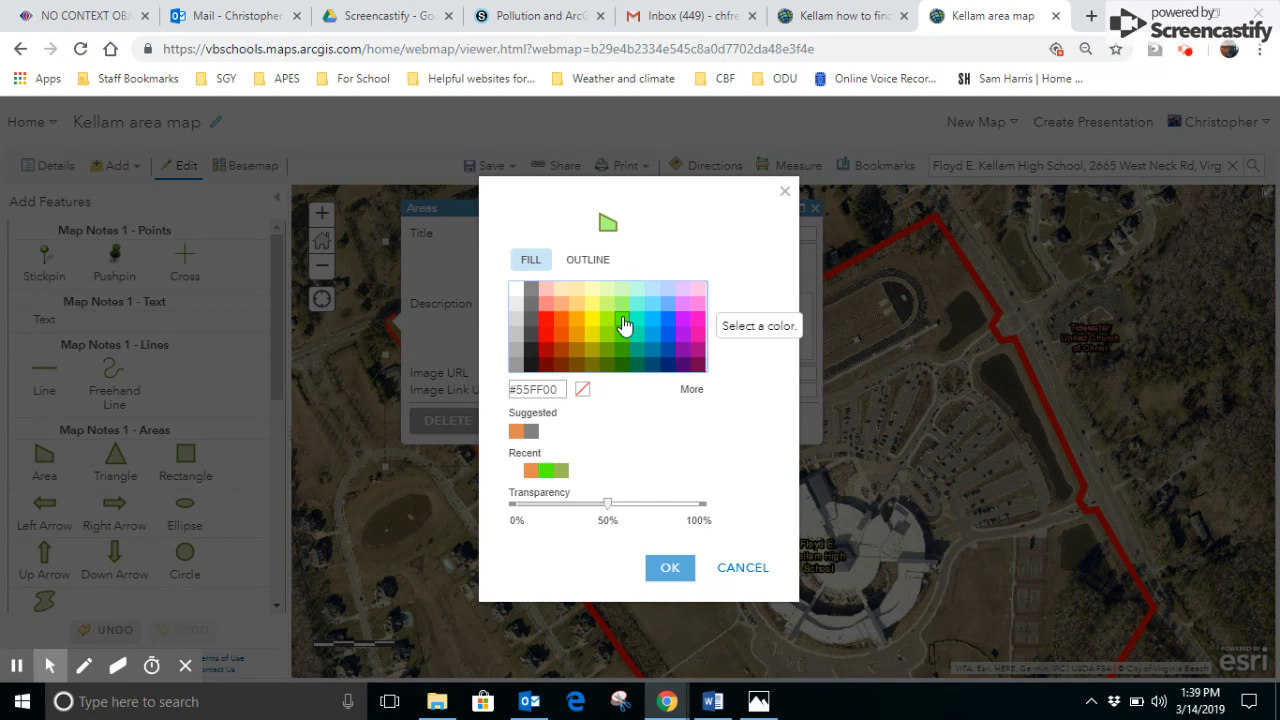
left_click(668, 570)
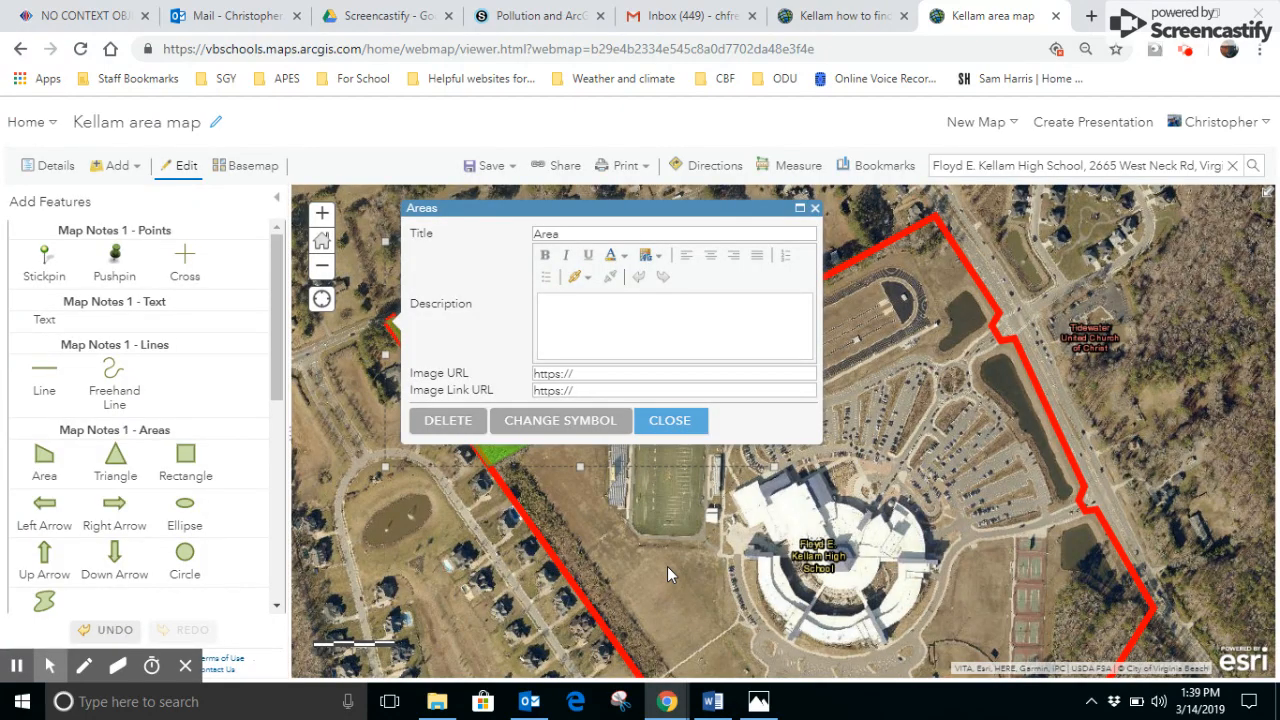
left_click(681, 428)
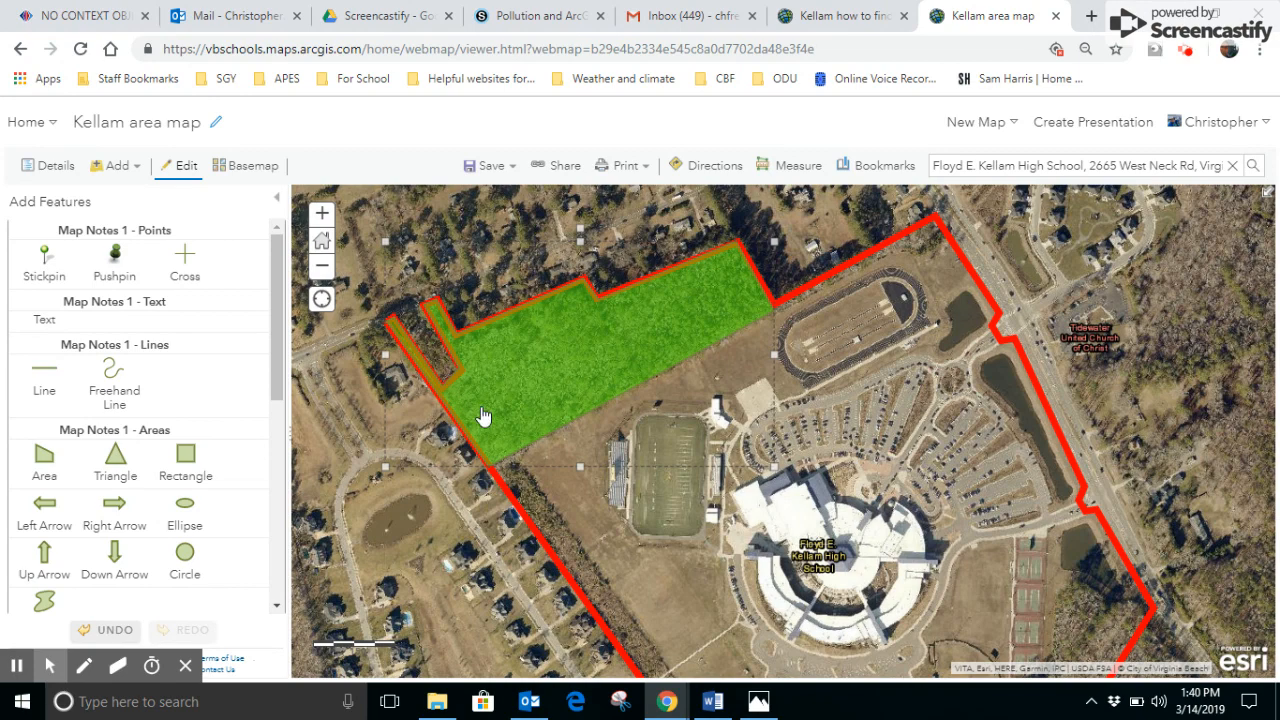
- Start measuring the green woods in acres, tracing the southwestern edge from the northwest tip to the southern corner and dismissing the note pop-ups
left_click(790, 170)
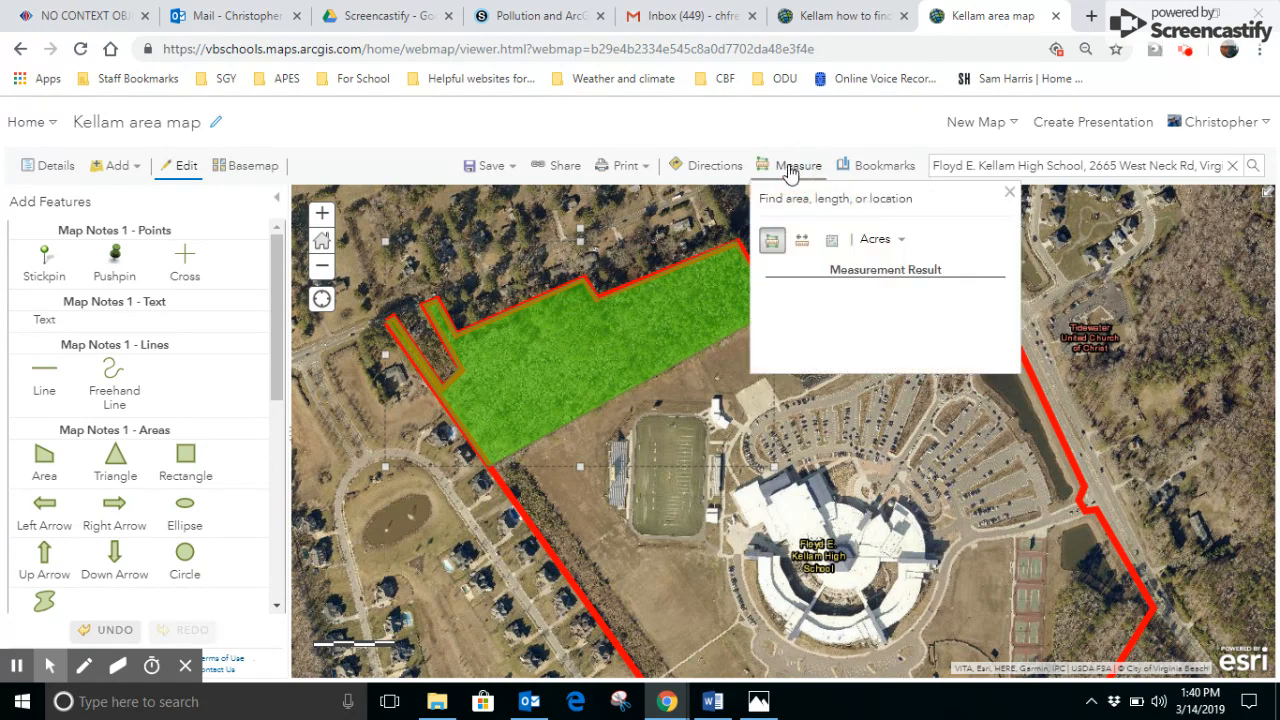
left_click(389, 330)
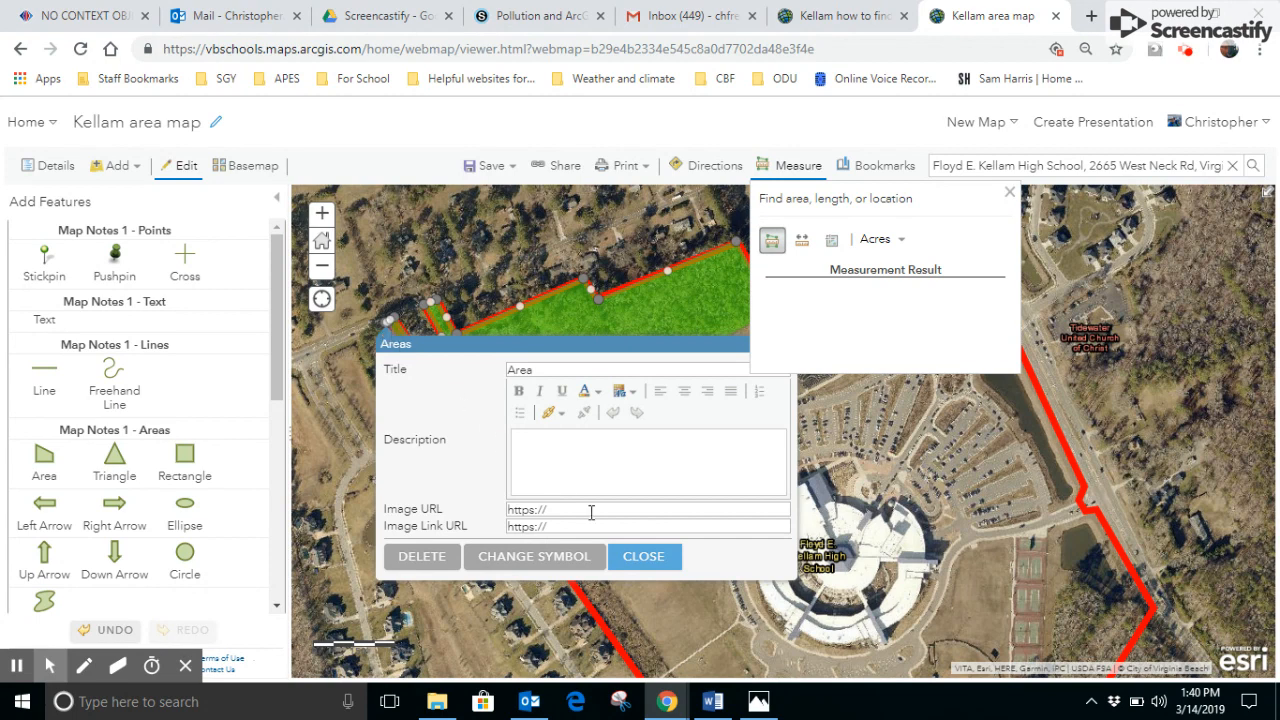
left_click(645, 563)
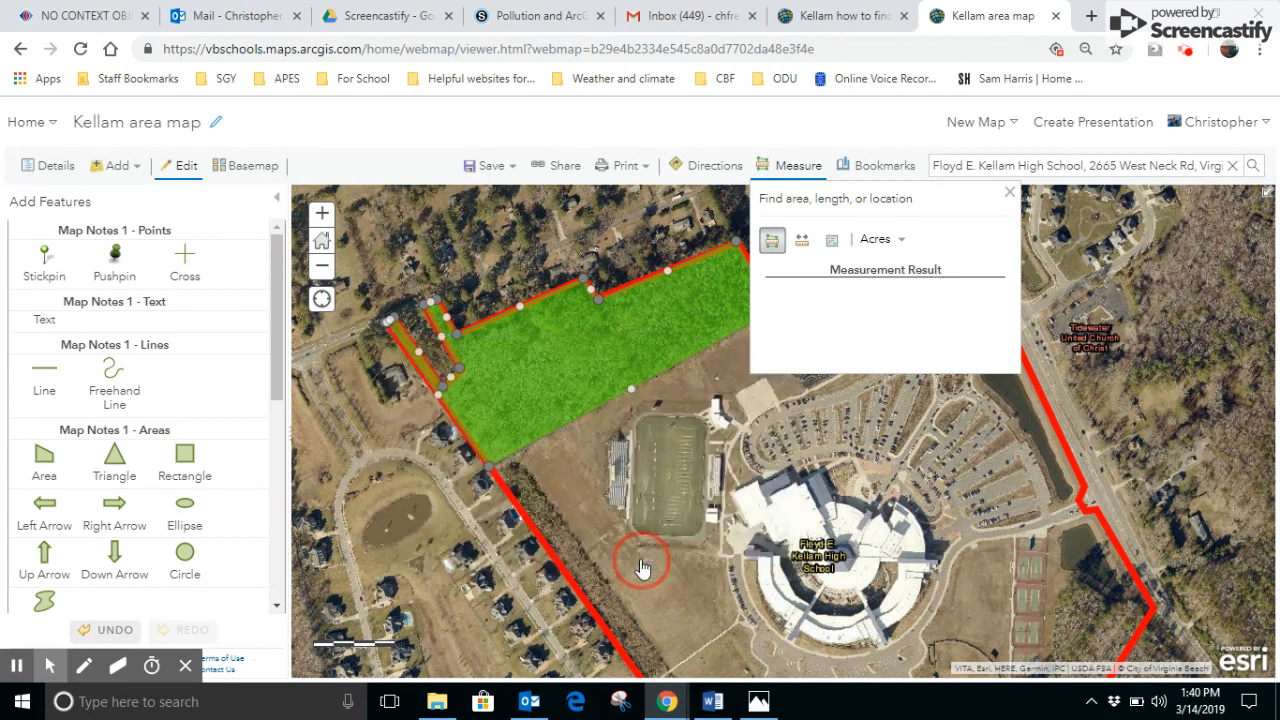
left_click(393, 340)
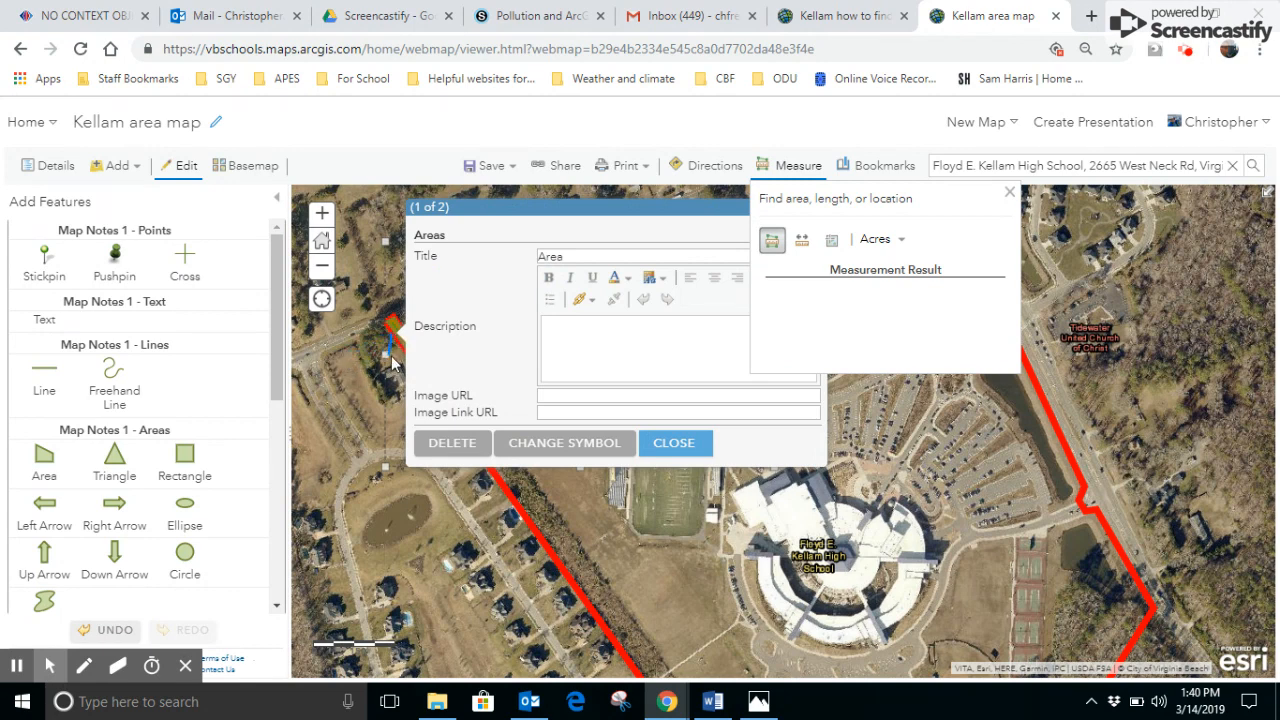
left_click(673, 445)
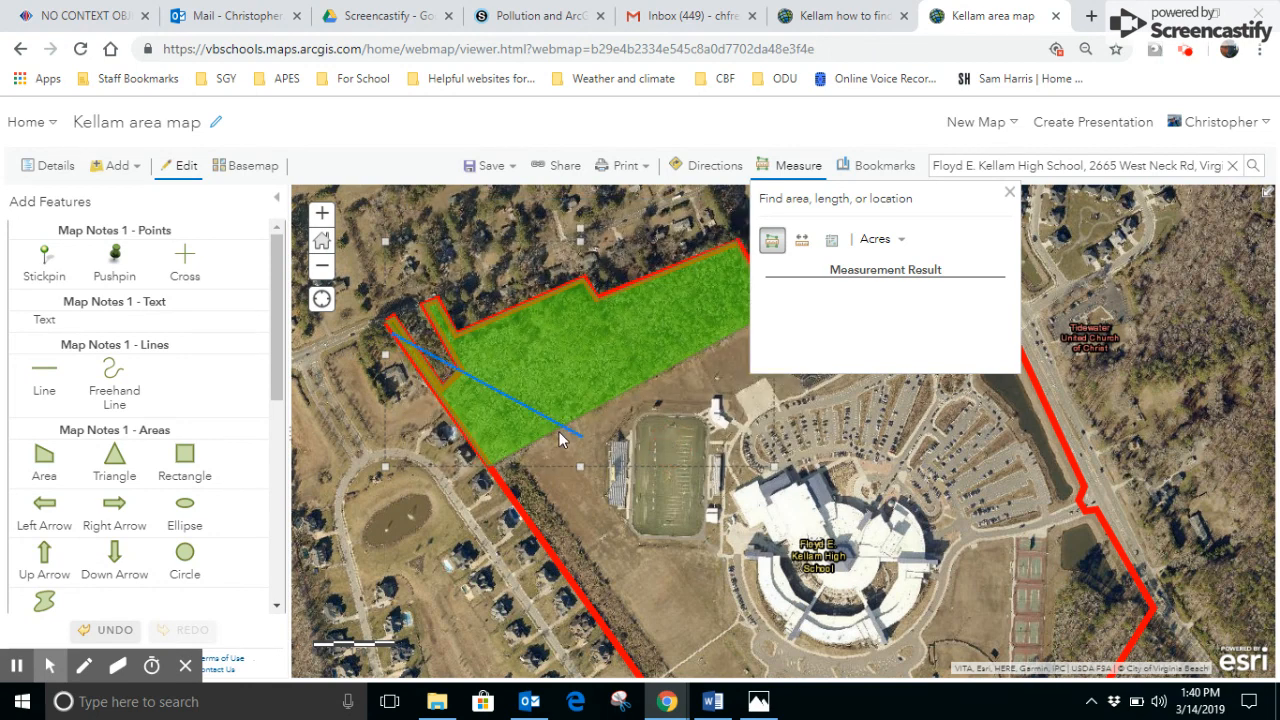
left_click(489, 474)
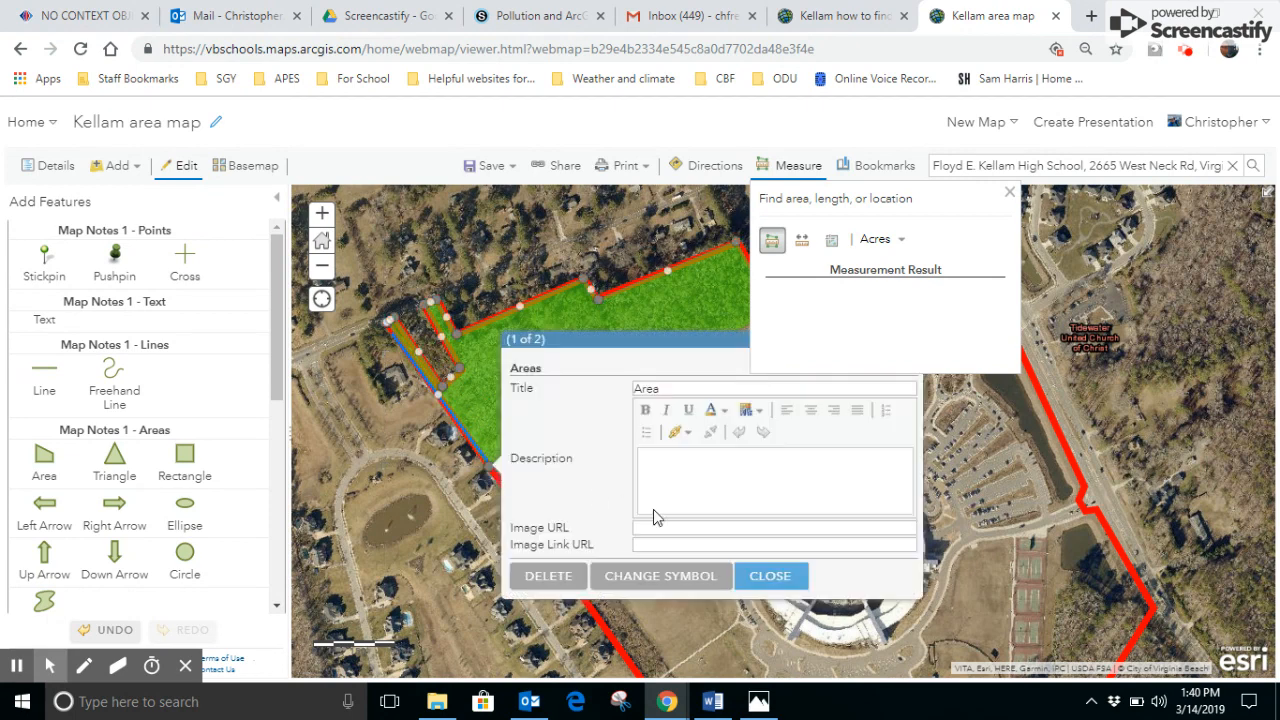
left_click(763, 582)
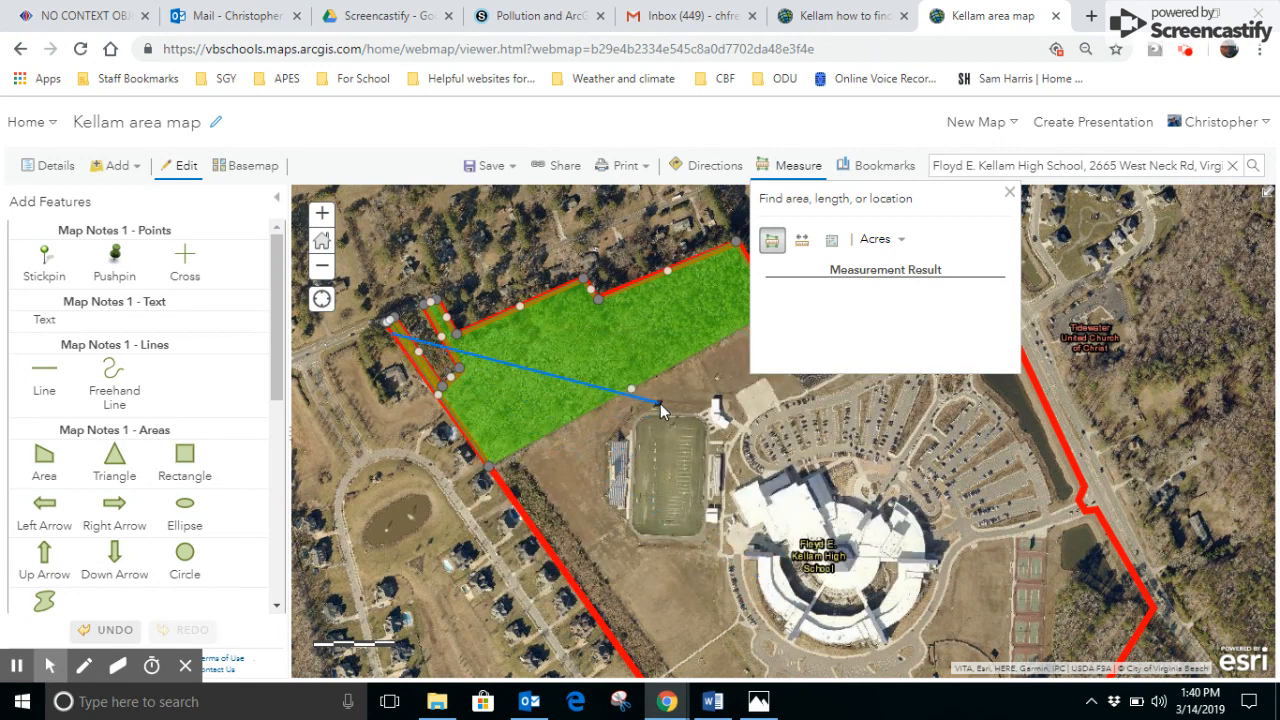
left_click(494, 477)
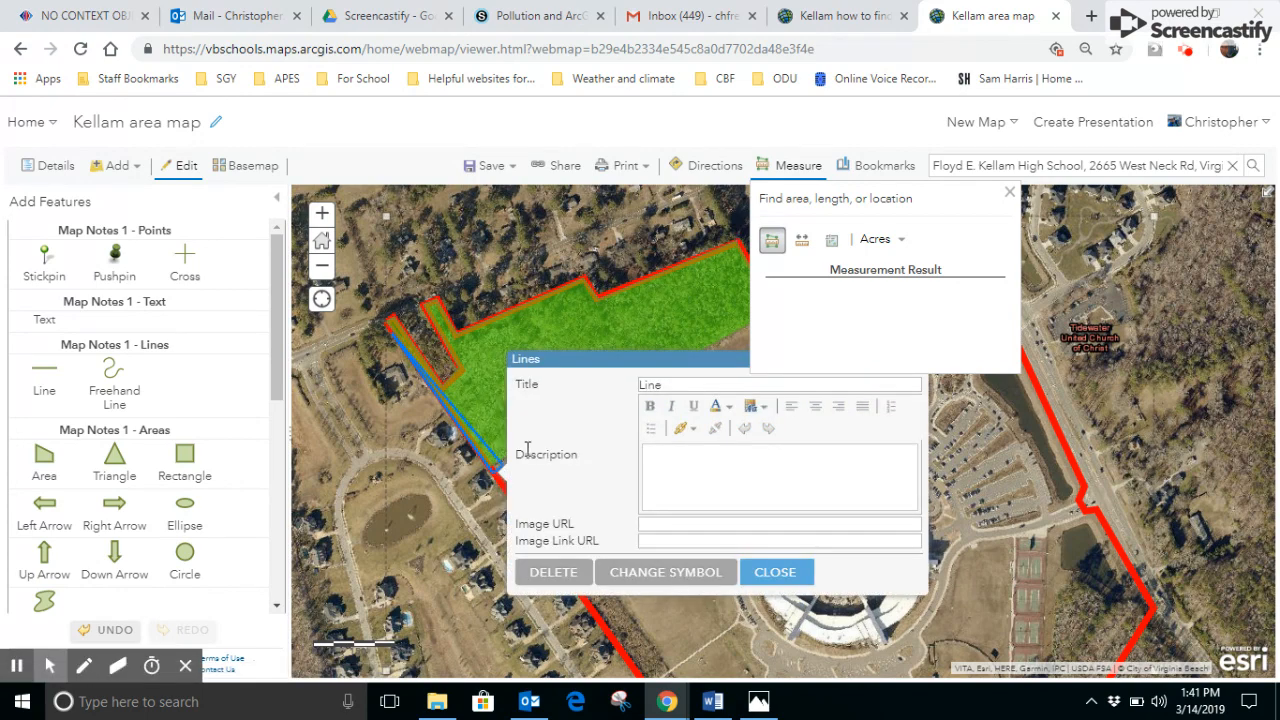
left_click(778, 573)
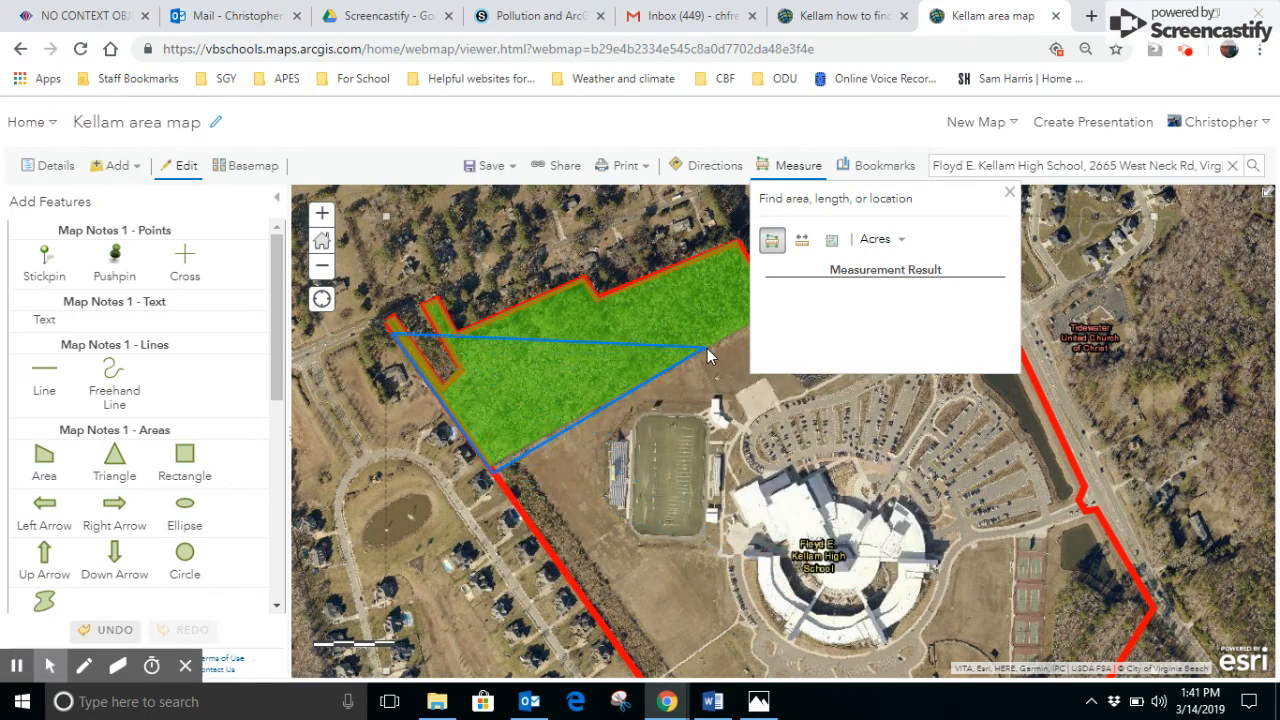
- Continue the acreage measurement along the southeastern edge of the woods and up to the northeastern corner
left_click_drag(700, 343, 648, 425)
left_click(710, 386)
left_click(710, 386)
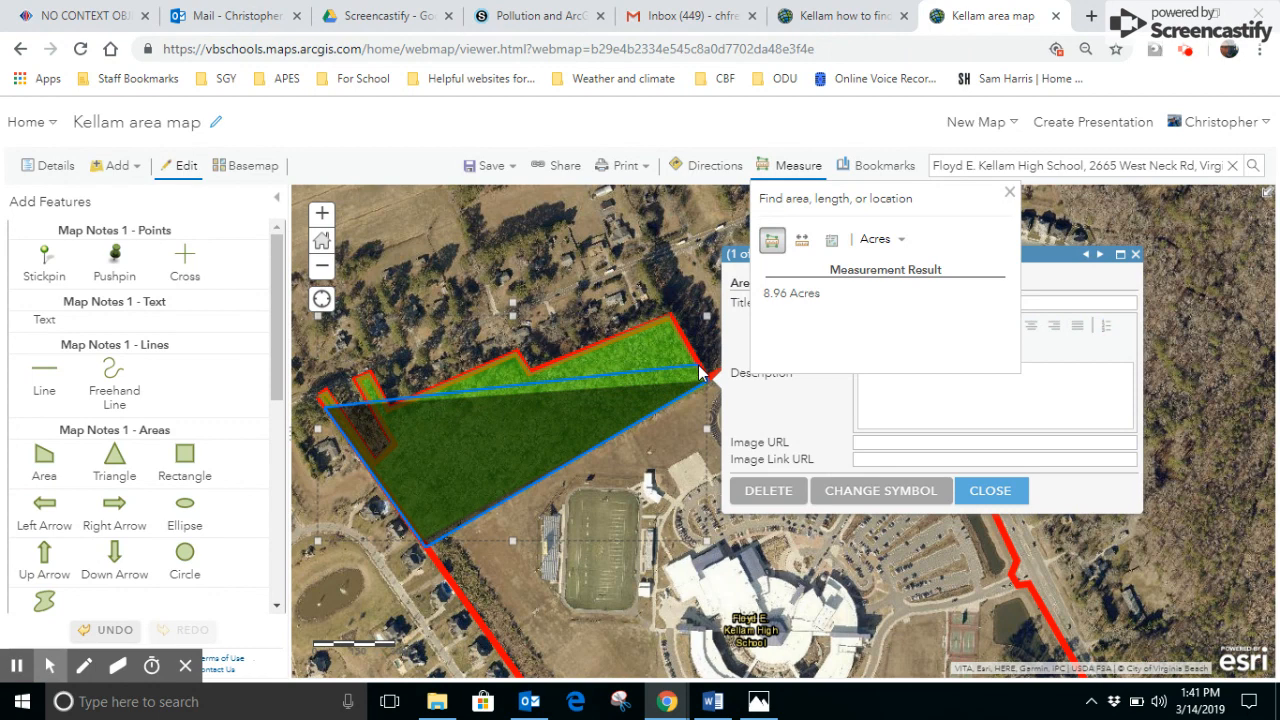
left_click_drag(708, 371, 660, 321)
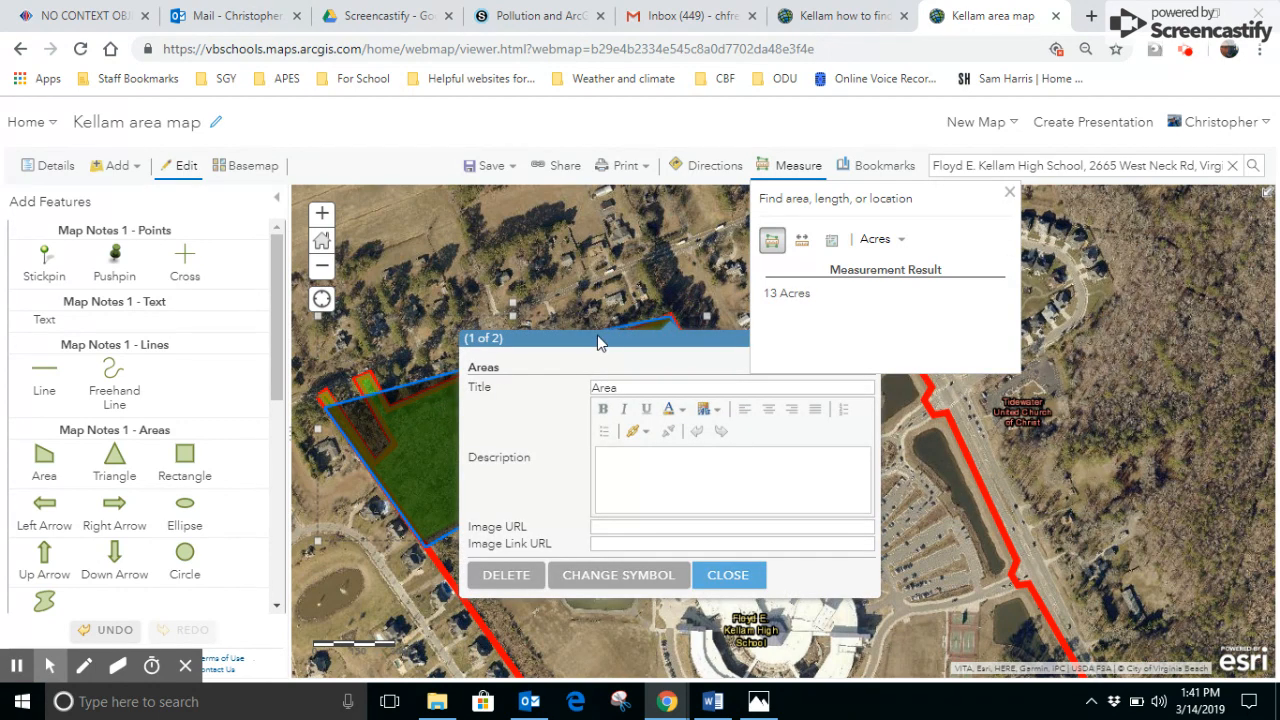
left_click(721, 576)
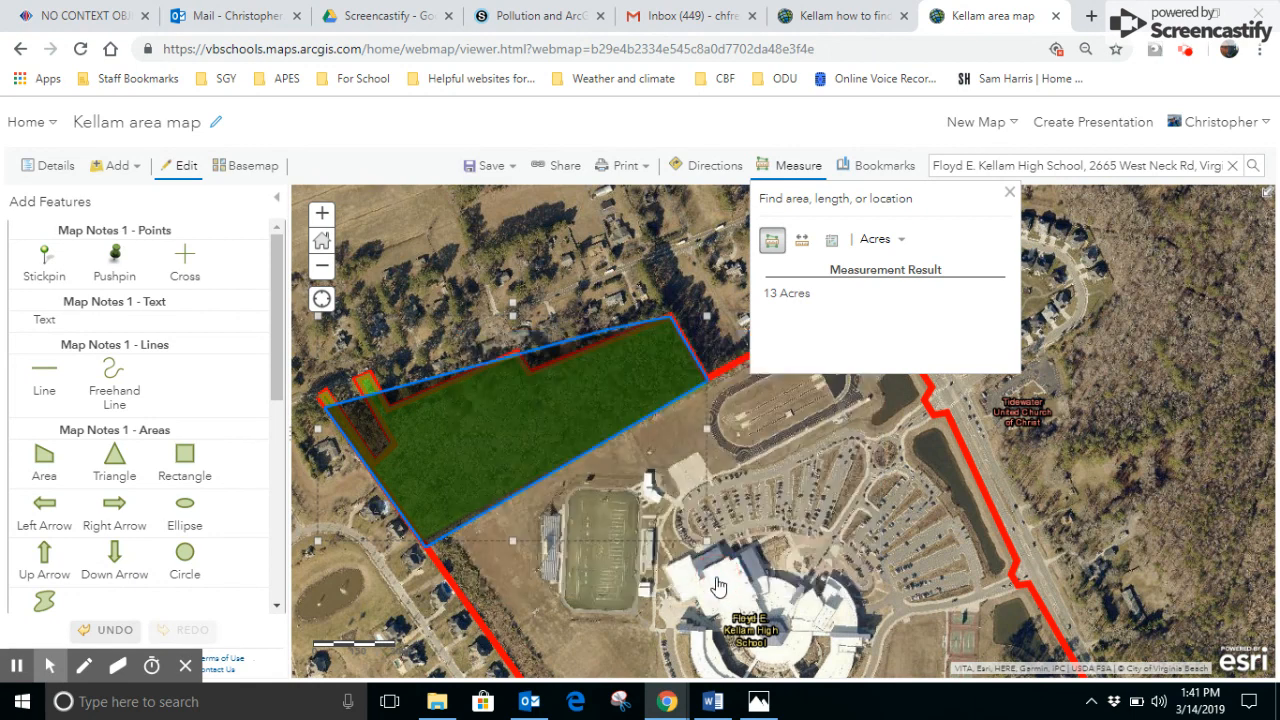
- Continue the acreage measurement along the woods' northern edge, around the notch to the base of the inner northwestern strip, dismissing the note pop-up
left_click_drag(581, 374, 530, 369)
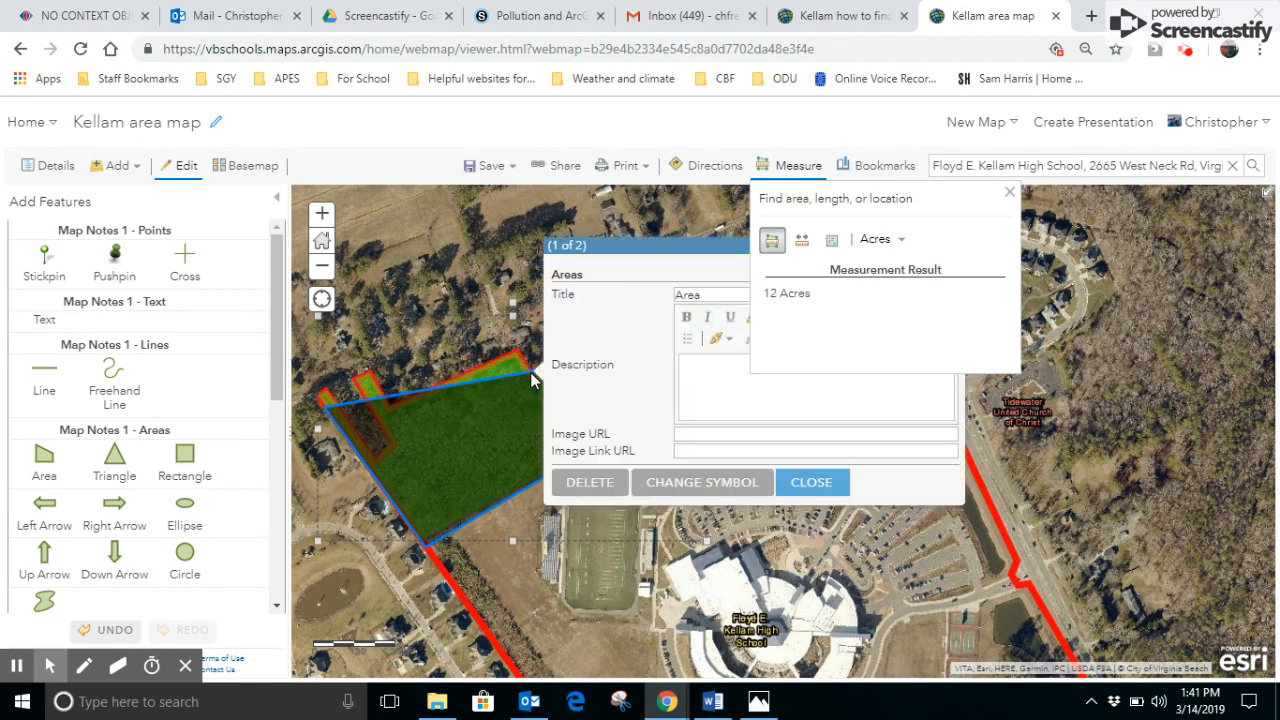
left_click_drag(531, 378, 519, 358)
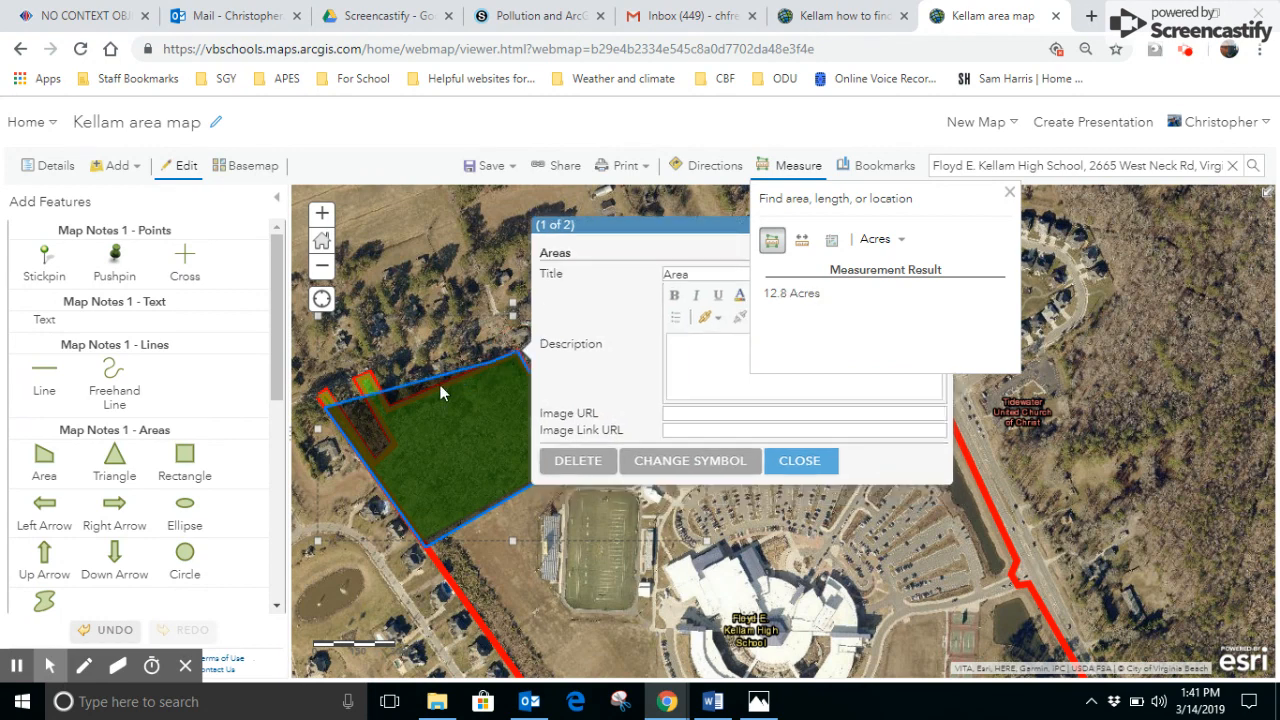
left_click_drag(372, 418, 393, 416)
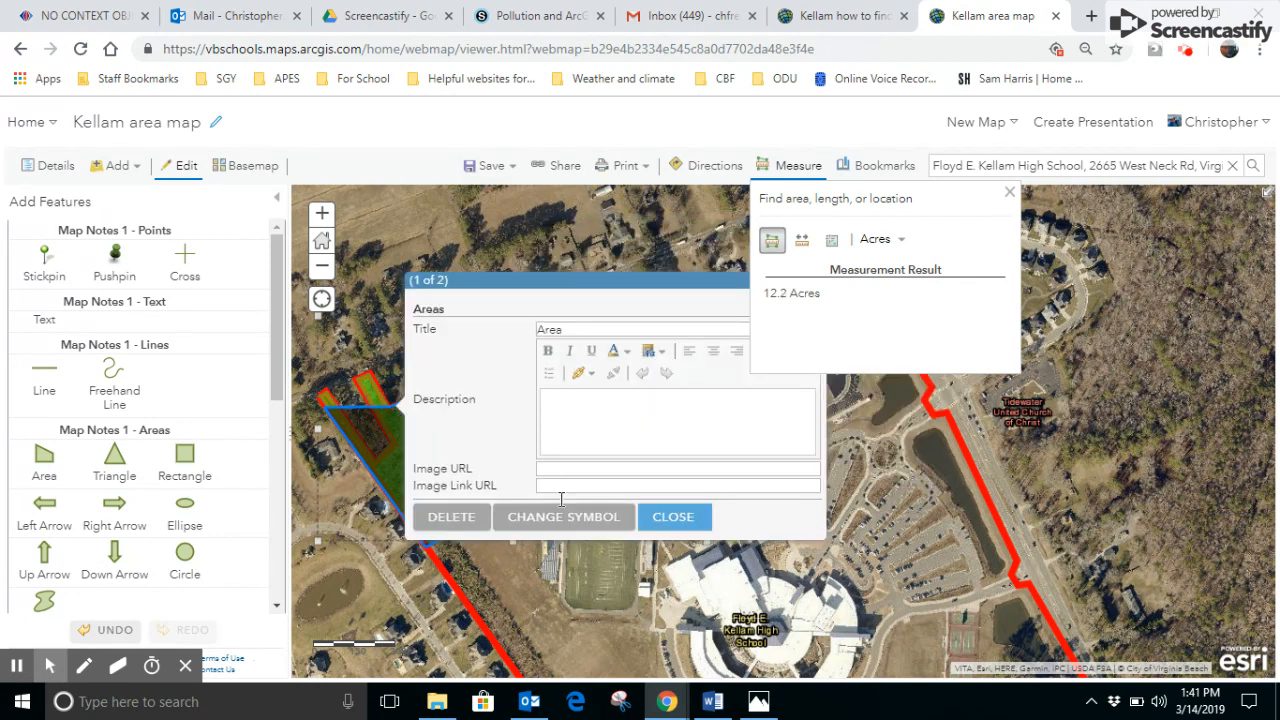
left_click(672, 517)
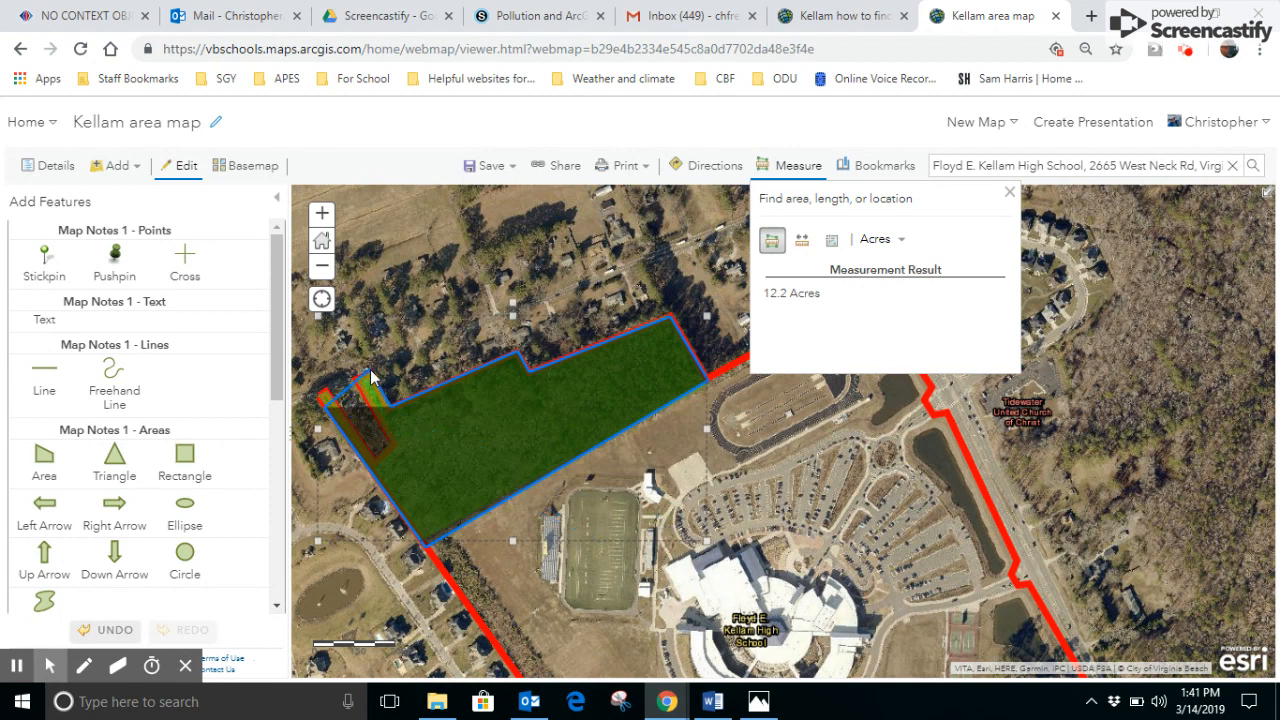
- Extend the acreage measurement around the inner northwestern strip, across the base of the gap and up to the outer strip's tip, dismissing note pop-ups
left_click_drag(370, 371, 356, 388)
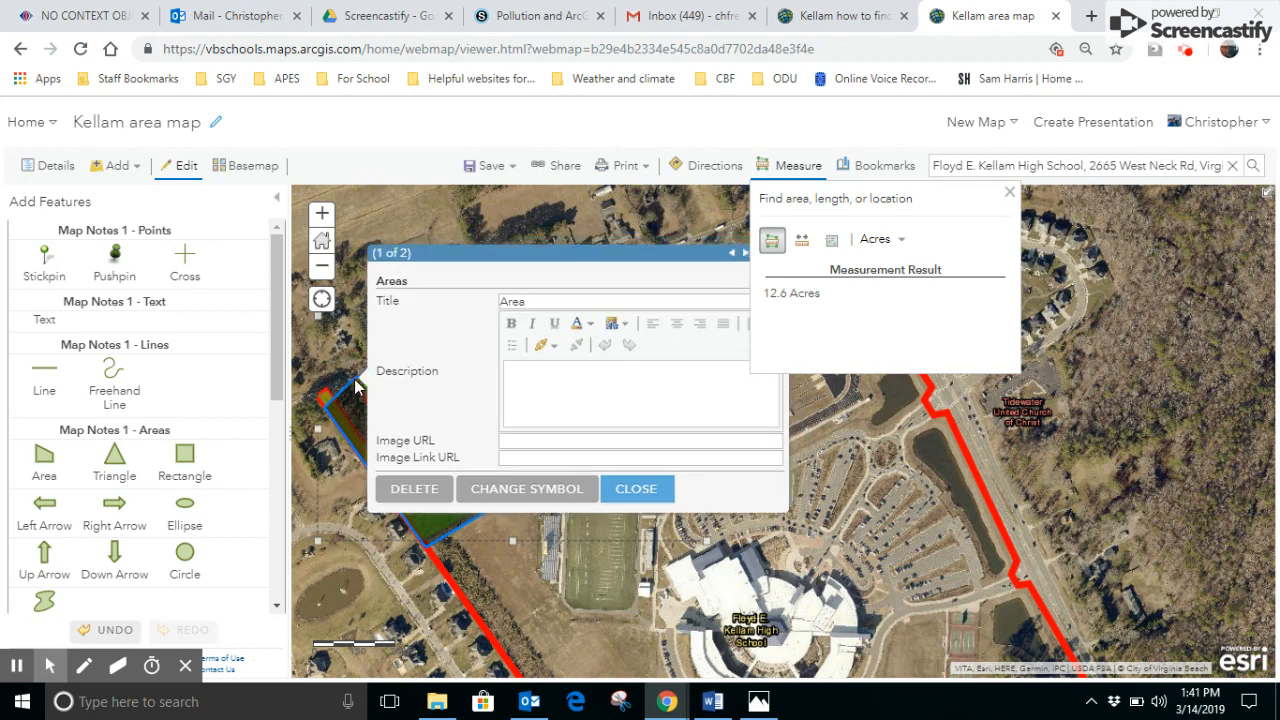
left_click(638, 508)
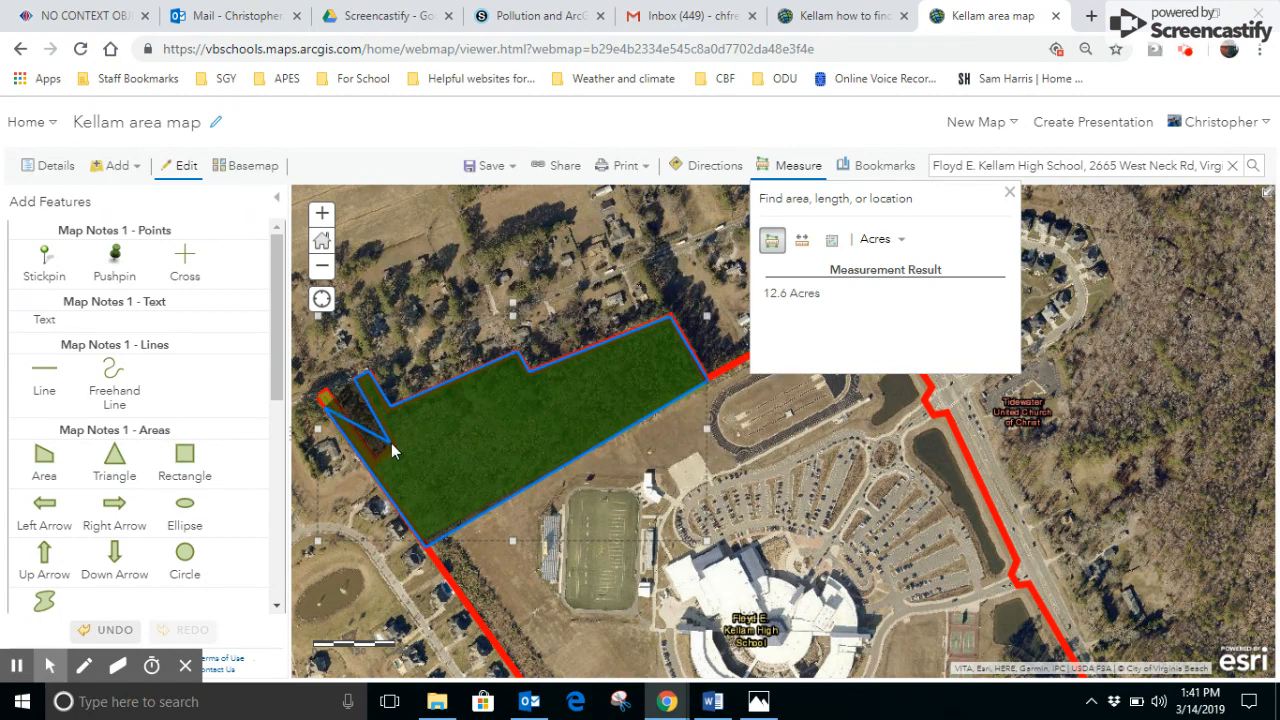
left_click_drag(393, 451, 378, 466)
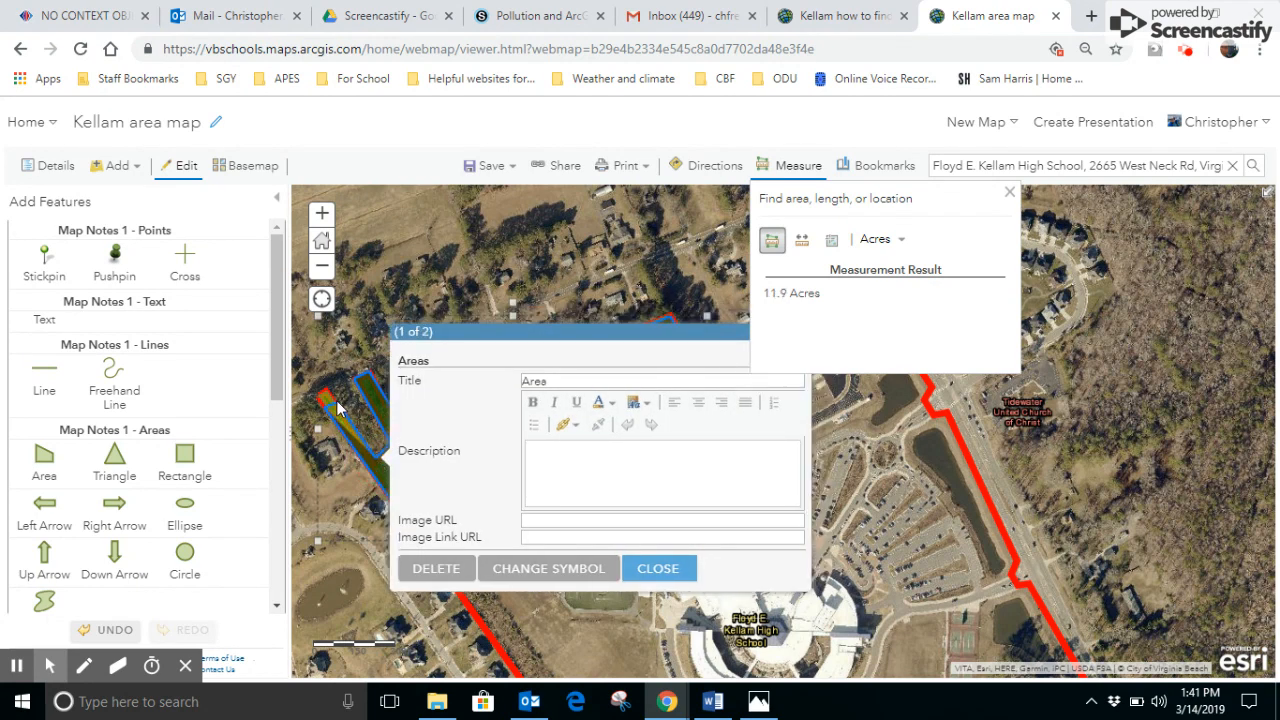
left_click_drag(328, 389, 327, 389)
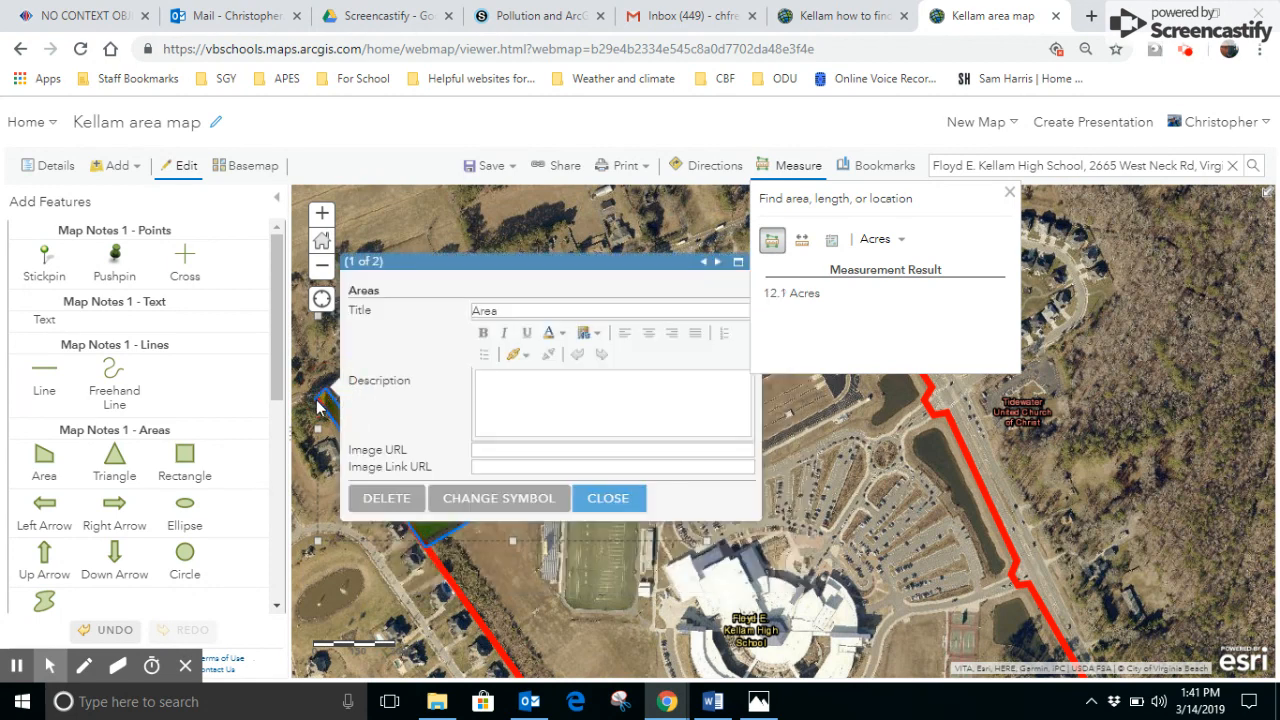
- Finish the acreage outline around the outer northwestern strip's tip, back to the starting corner, and dismiss the note pop-ups
left_click(316, 400)
left_click(597, 508)
left_click_drag(360, 440, 325, 418)
left_click(325, 418)
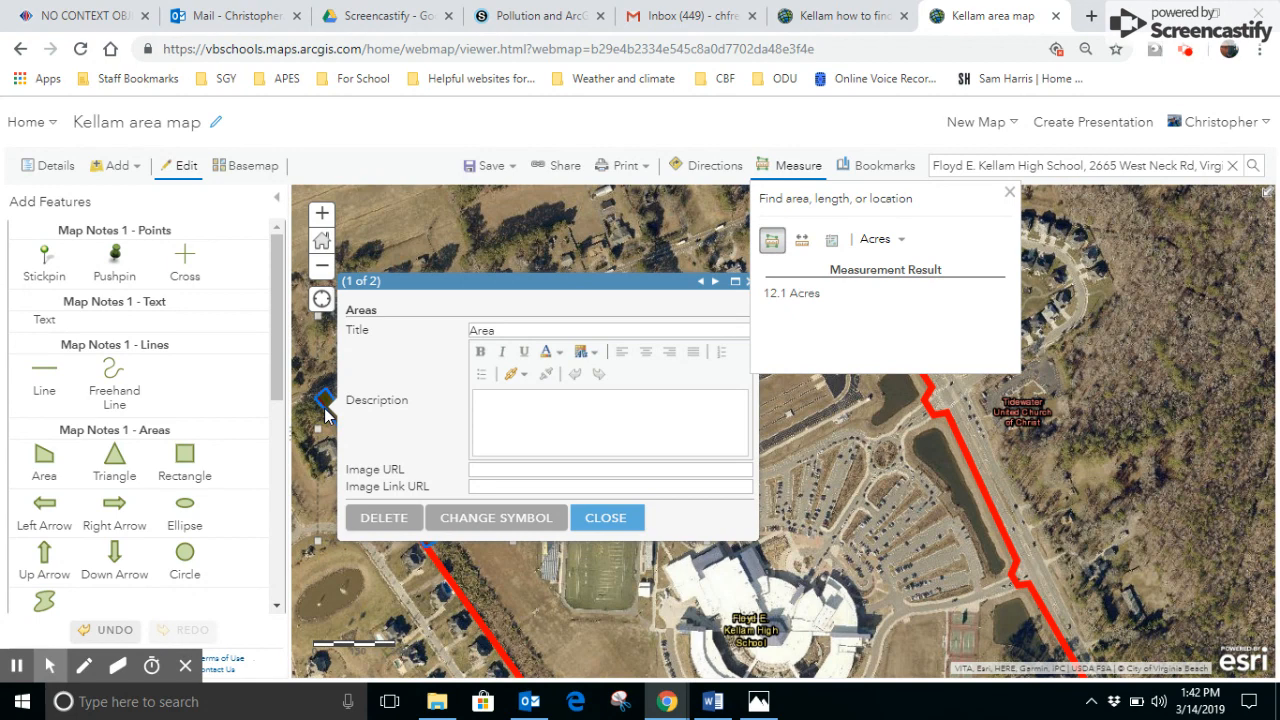
left_click(603, 517)
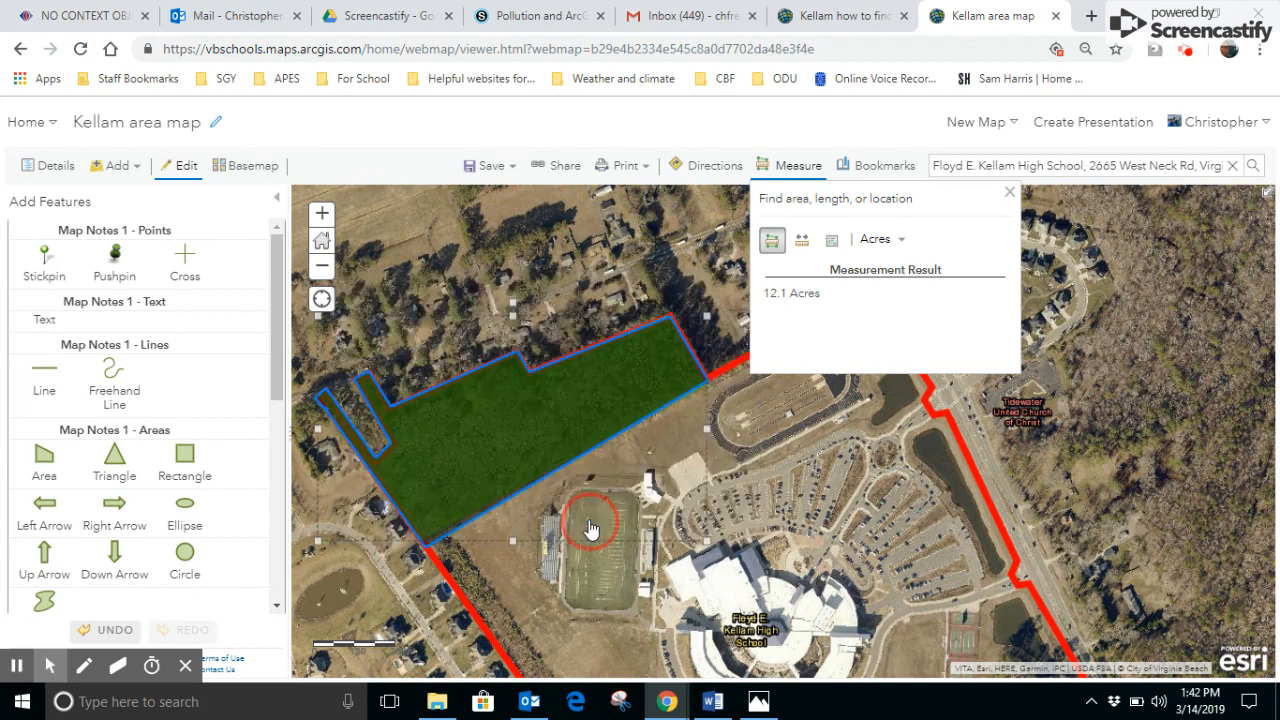
left_click(342, 435)
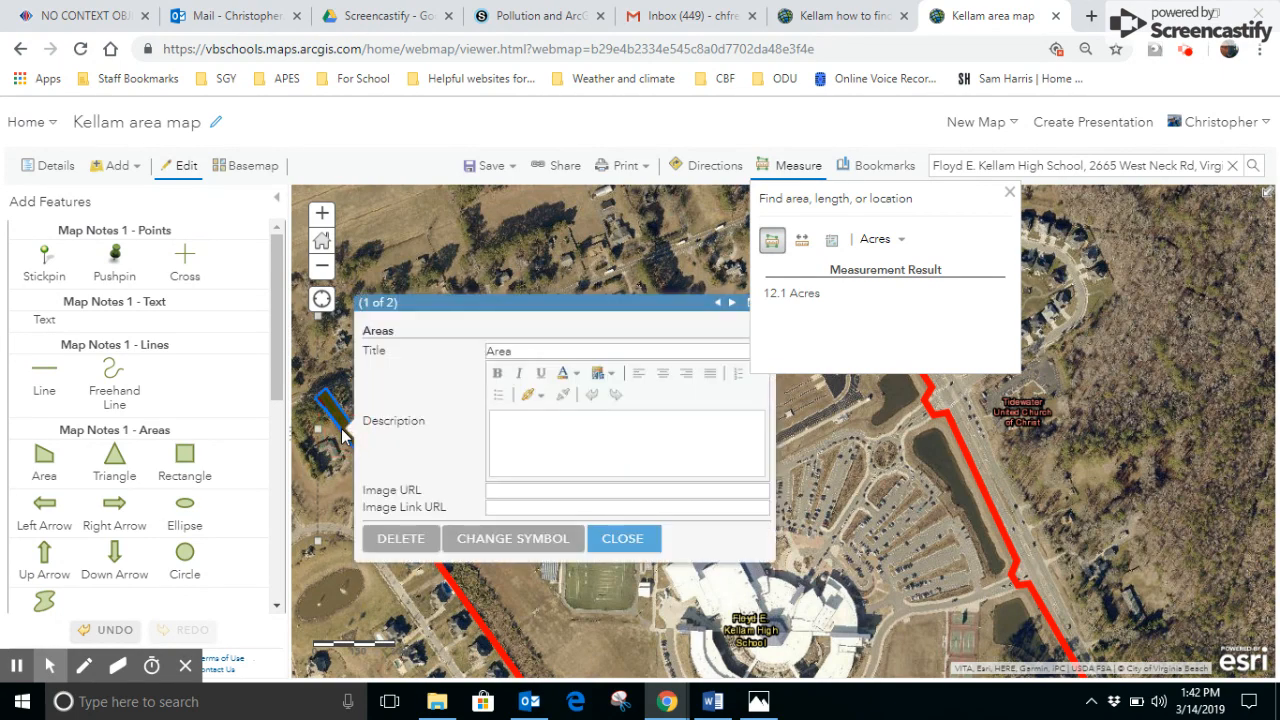
left_click(622, 540)
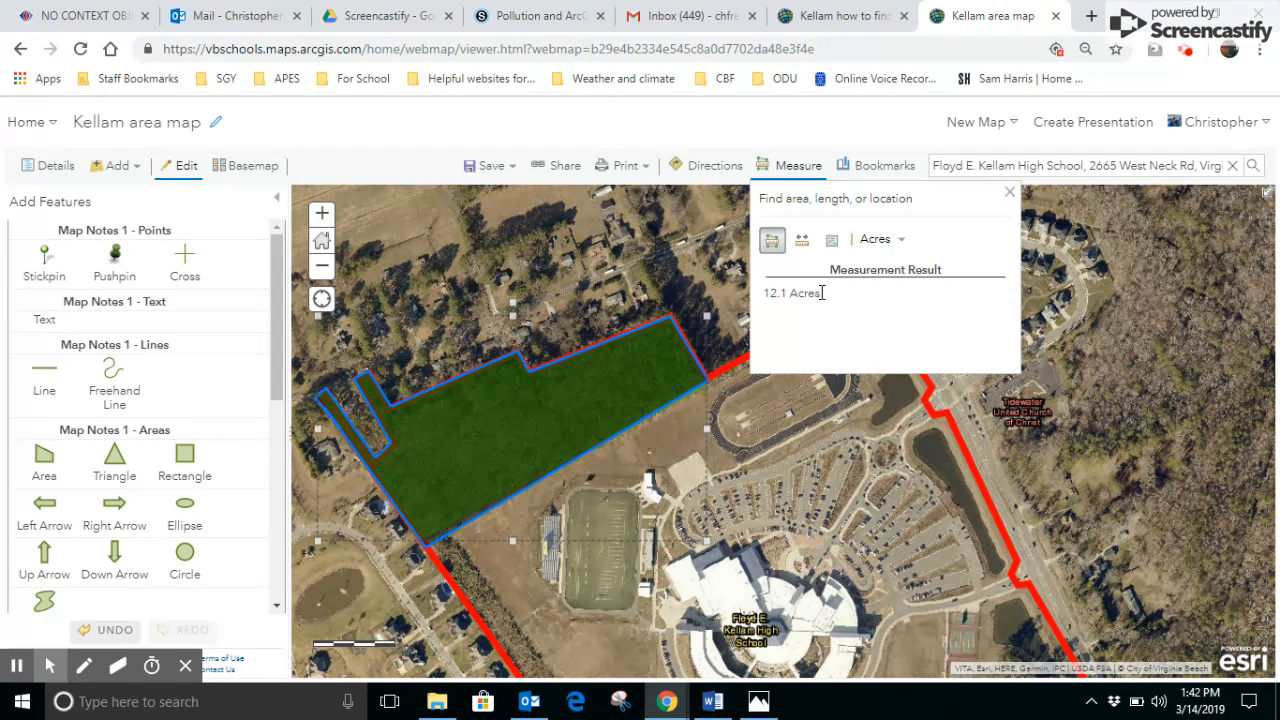
- Copy the measured acreage, close the measurement, and paste the value into the description of the green woods area note
left_click_drag(821, 293, 765, 297)
key("ctrl+c")
left_click(1008, 193)
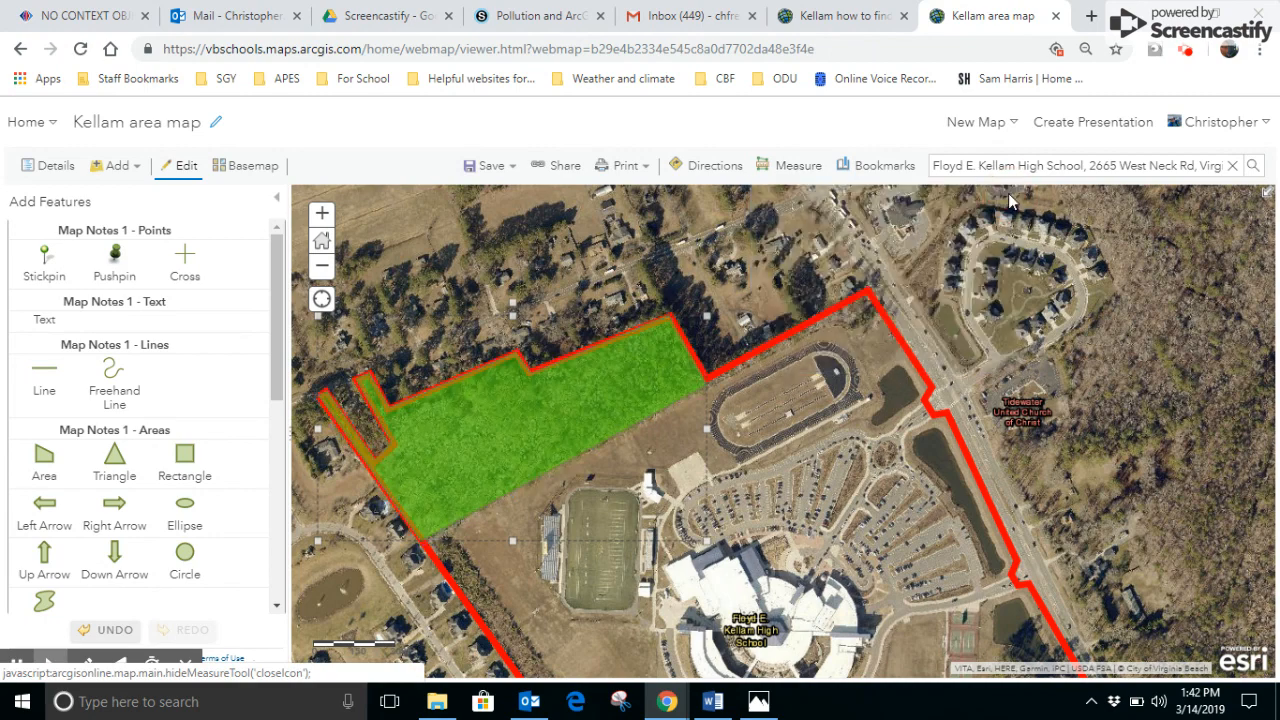
left_click(486, 449)
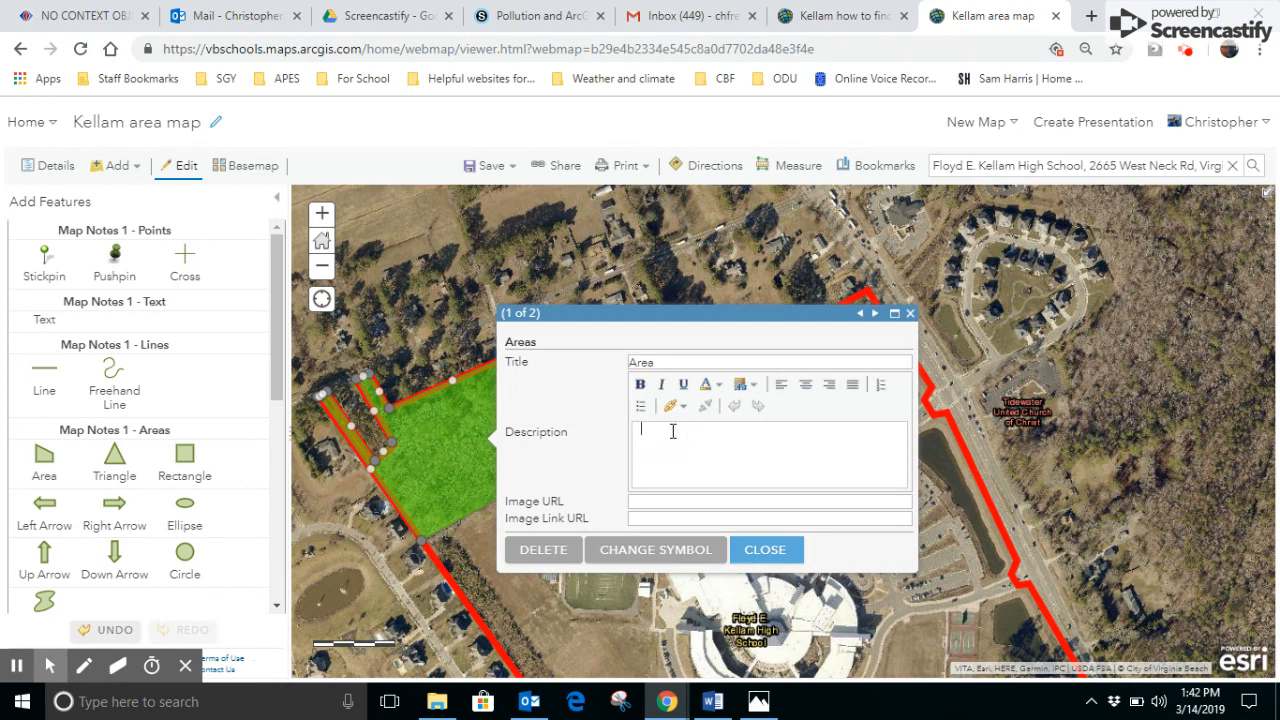
key("ctrl+v")
left_click(762, 553)
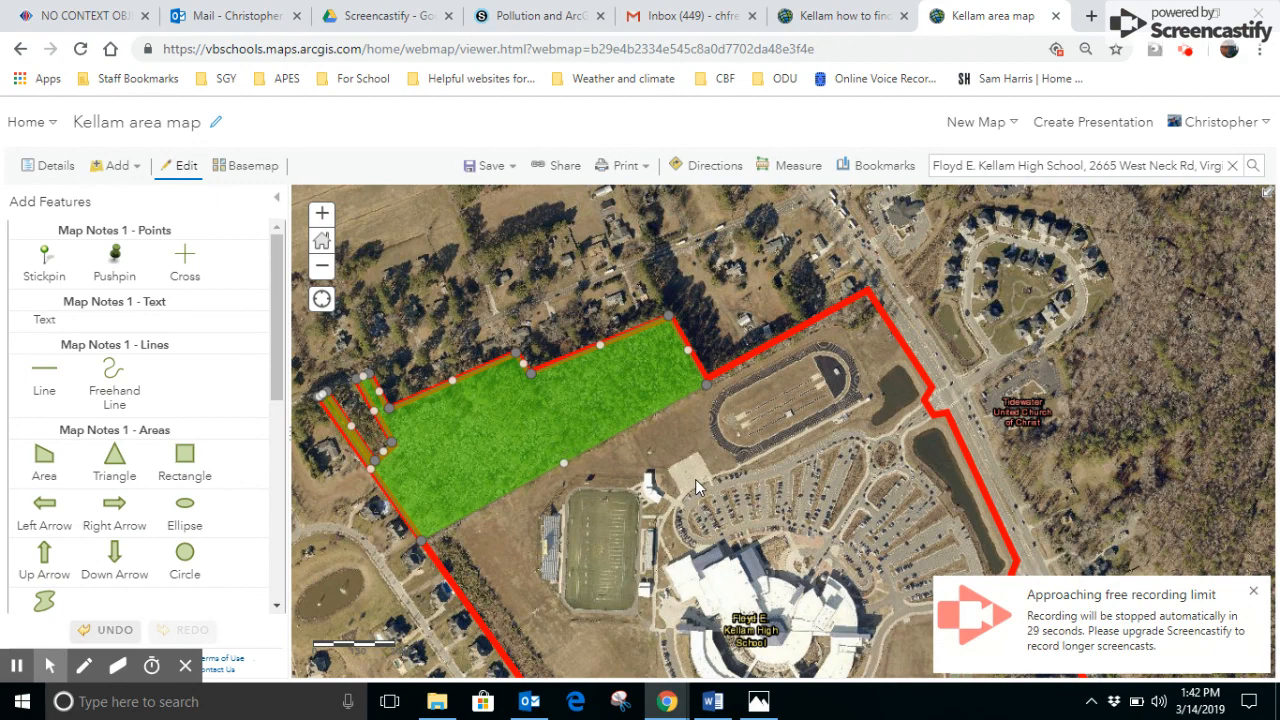
left_click(675, 521)
left_click_drag(675, 521, 689, 477)
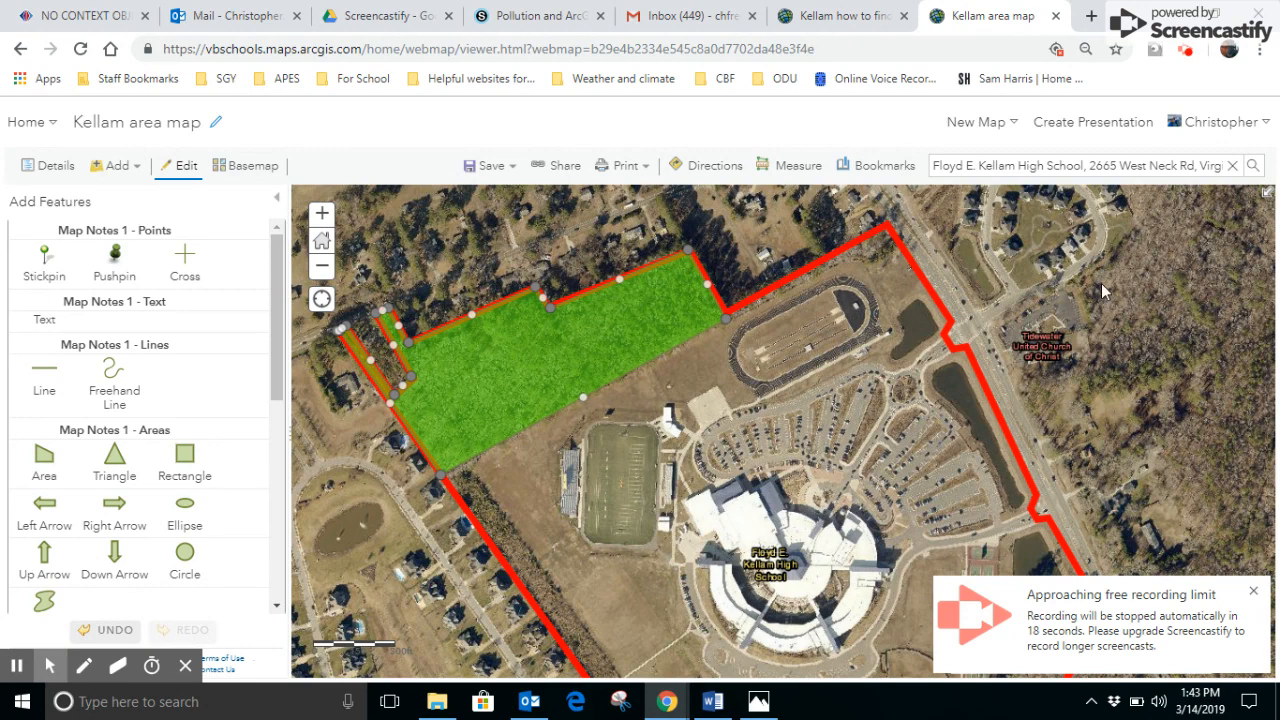
left_click(1187, 55)
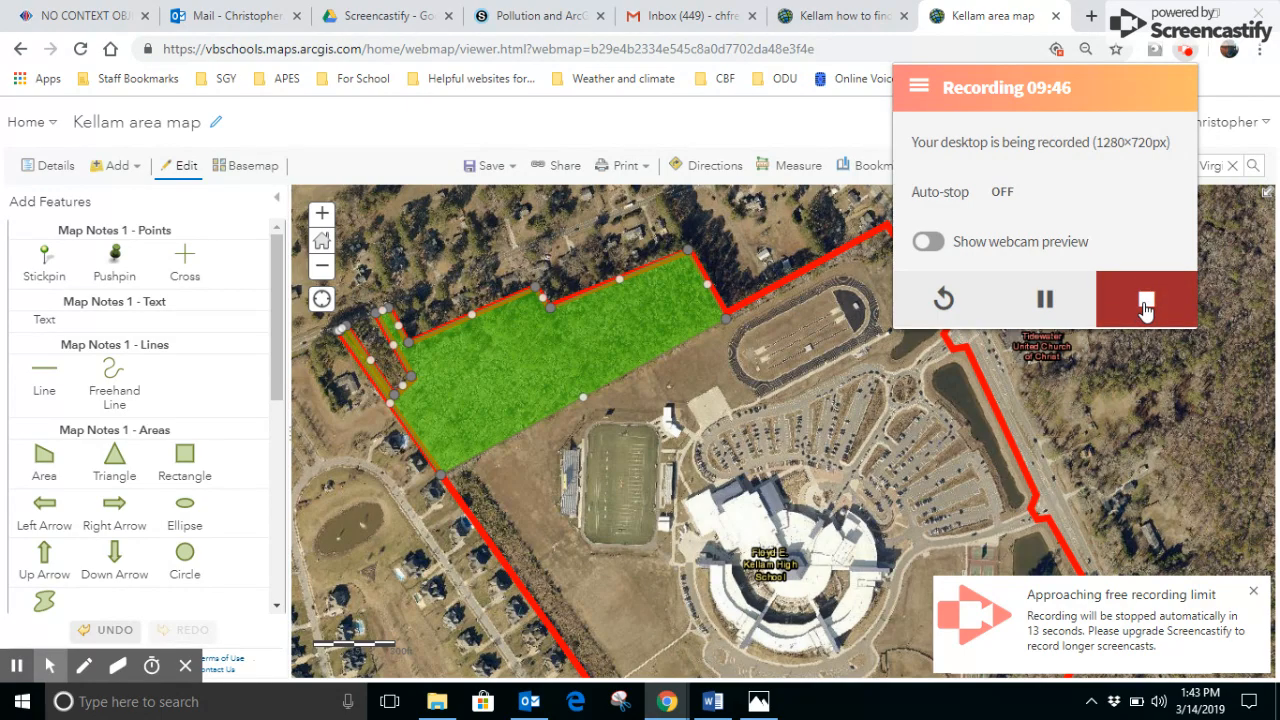